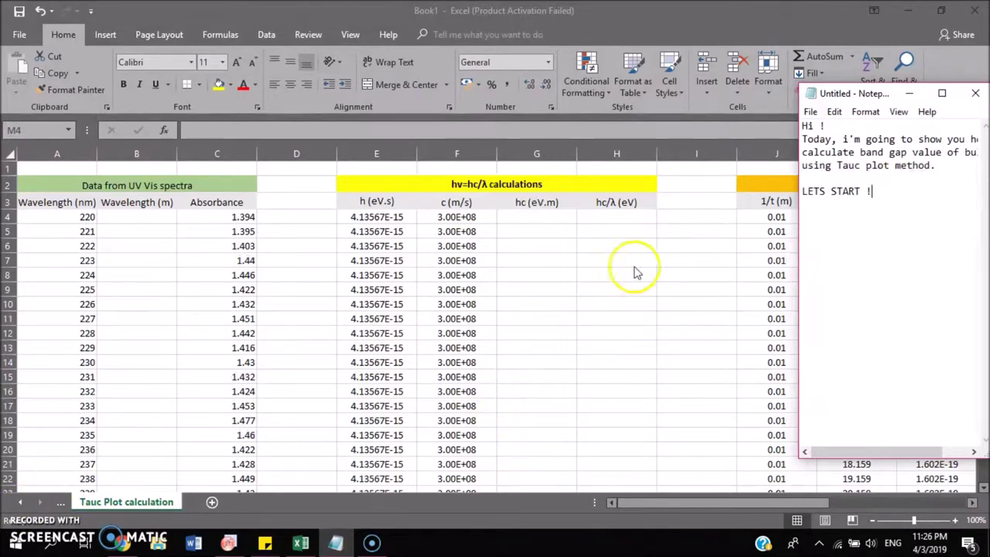
# Step: Put the notes window away and look across the column groups of the Tauc Plot calculation sheet
pyautogui.click(908, 93)
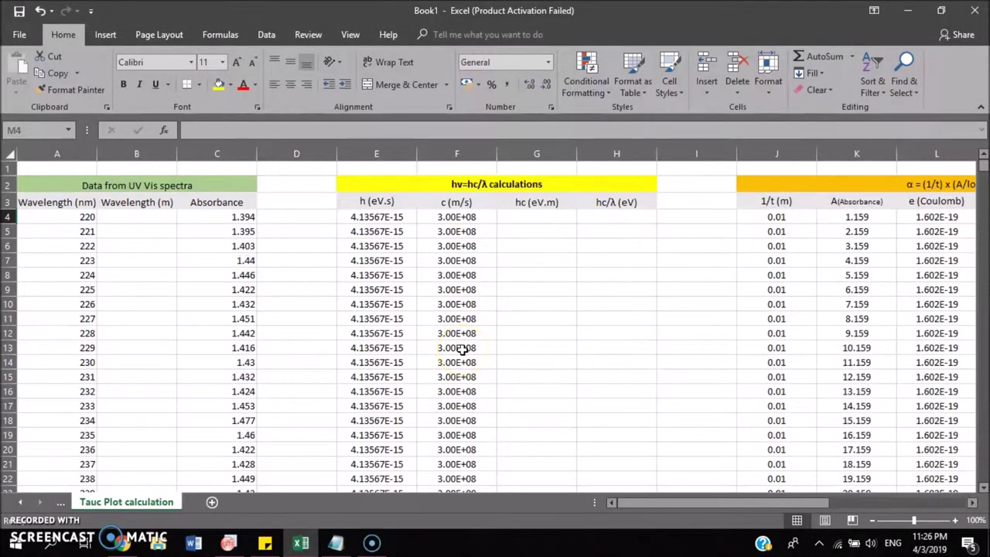
pyautogui.click(687, 502)
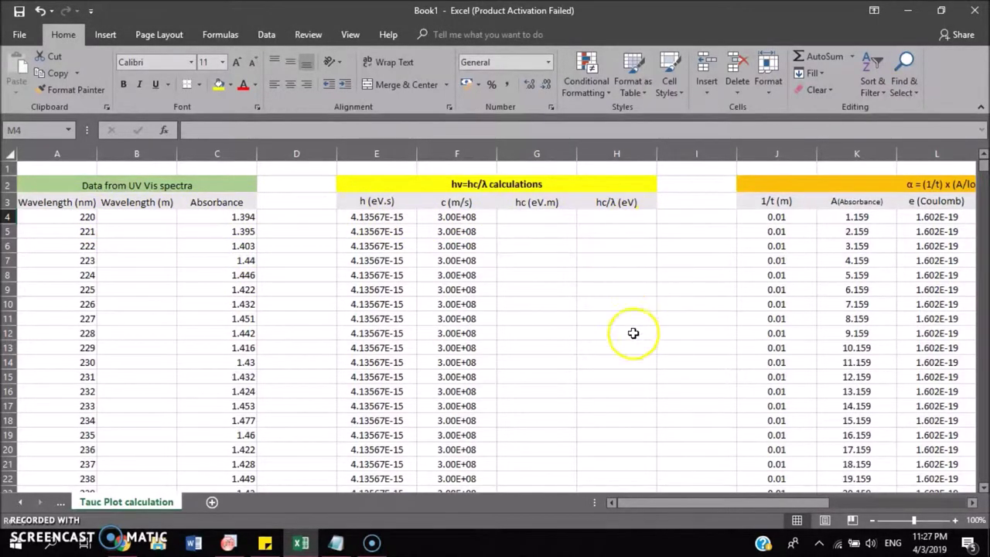
pyautogui.moveTo(658, 502); pyautogui.dragTo(758, 503)
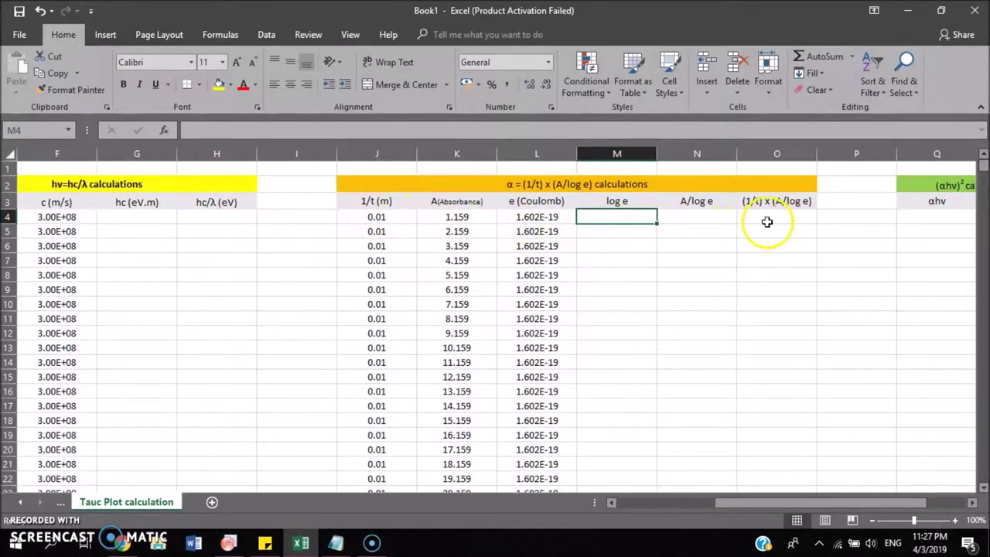
pyautogui.moveTo(771, 503); pyautogui.dragTo(740, 503)
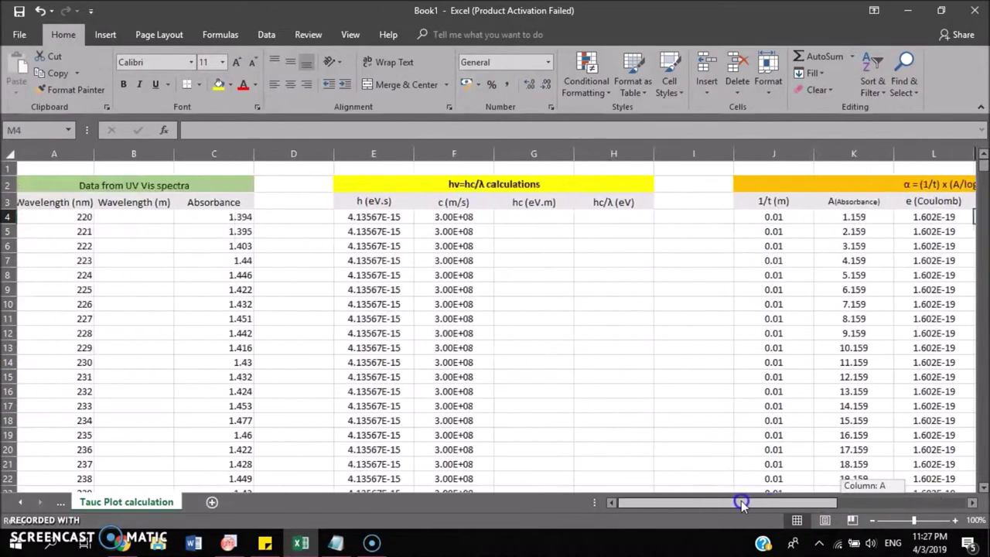
# Step: Copy the wavelength and absorbance data from the ZnO bulk sheet into the first two columns of the OriginPro Book1 worksheet
pyautogui.click(60, 502)
pyautogui.moveTo(982, 474); pyautogui.dragTo(933, 169)
pyautogui.hotkey('ctrl', 'c')
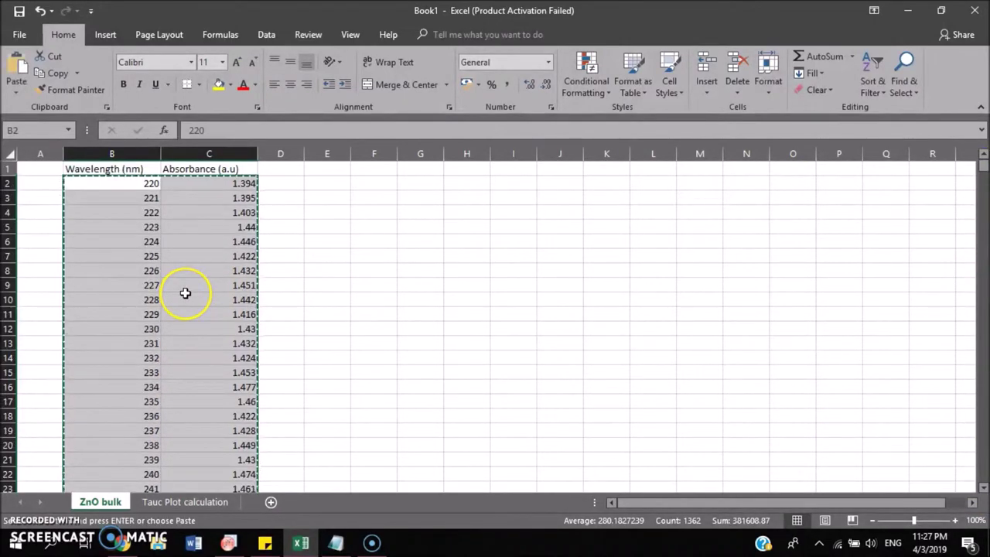
pyautogui.click(240, 518)
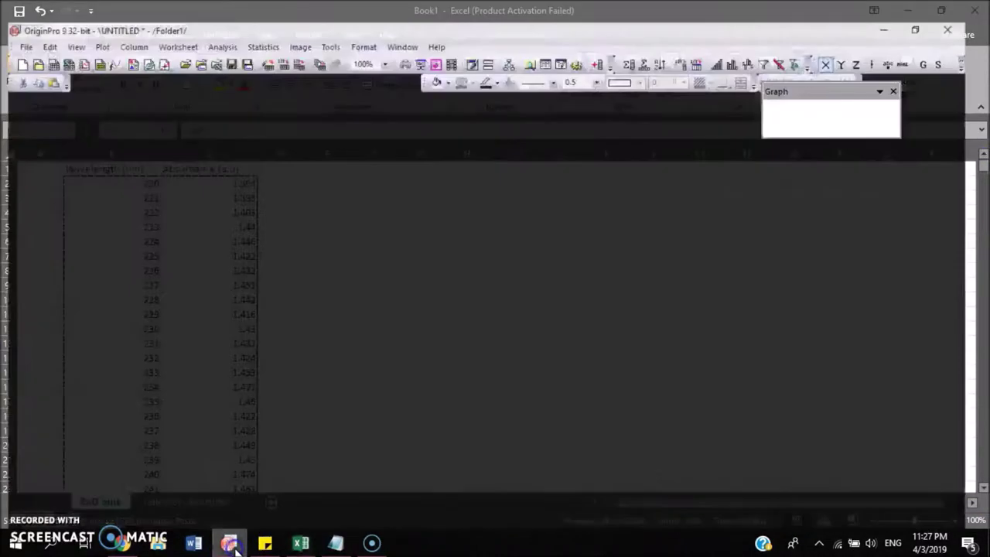
pyautogui.click(147, 170)
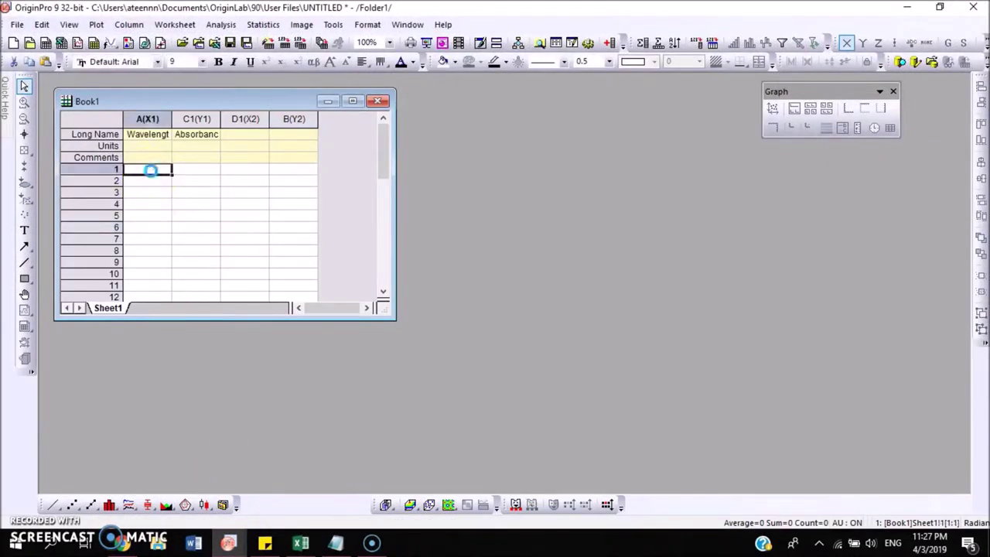
pyautogui.hotkey('ctrl', 'v')
# Step: Plot the Wavelength and Absorbance columns as a line graph
pyautogui.moveTo(146, 118); pyautogui.dragTo(196, 118)
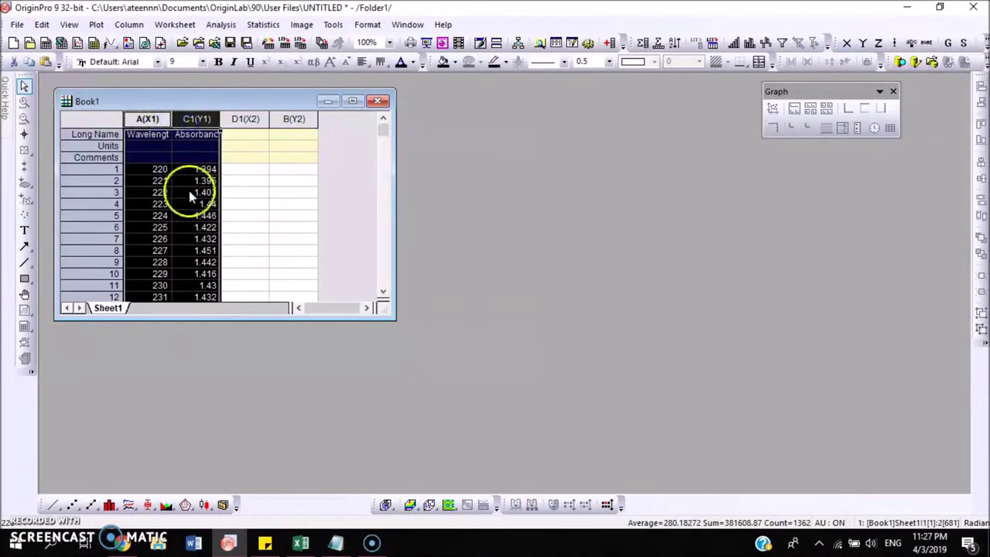
pyautogui.click(55, 505)
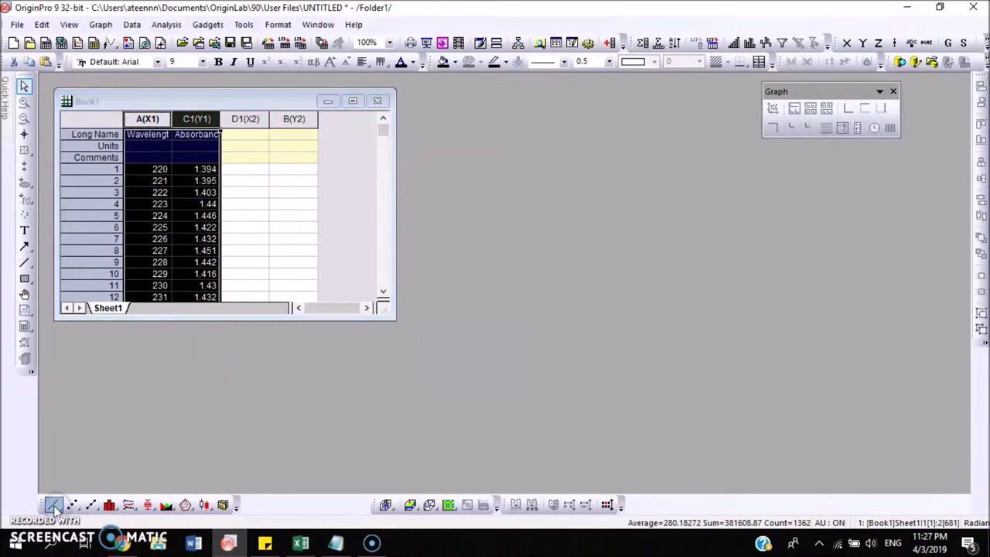
pyautogui.click(396, 122)
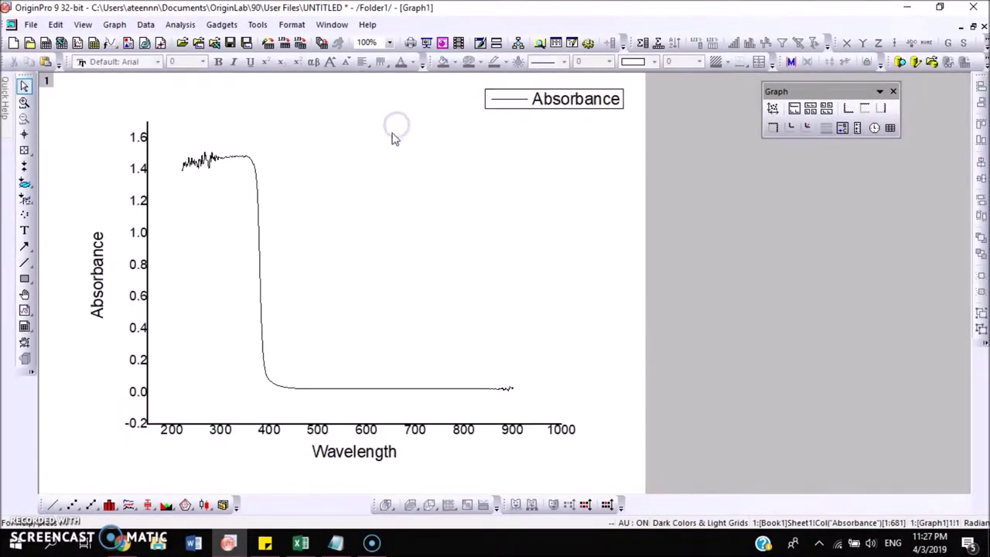
# Step: Change the x-axis title to "Wavelength (nm)" and move the title and the tick labels slightly farther below the axis
pyautogui.doubleClick(331, 452)
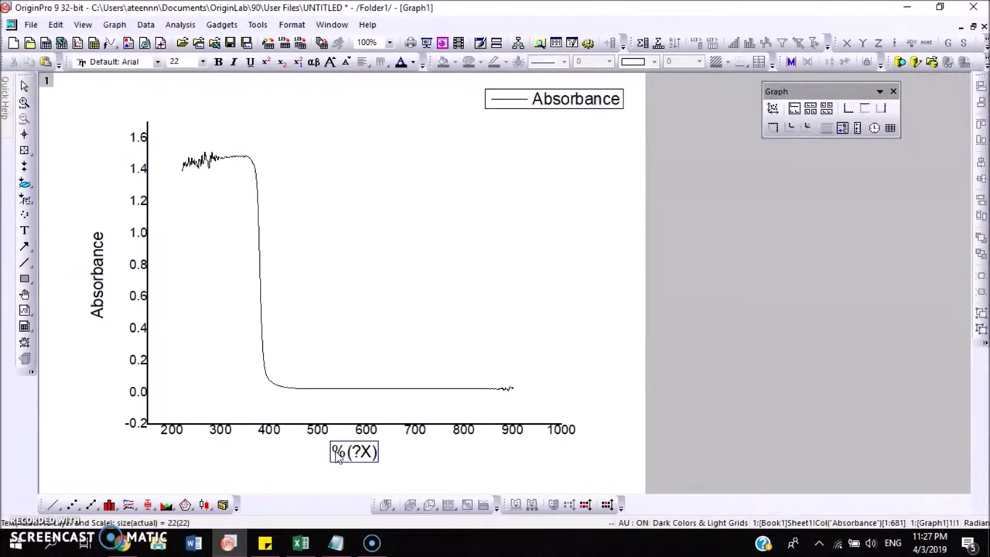
pyautogui.write('Wavelength (nm)')
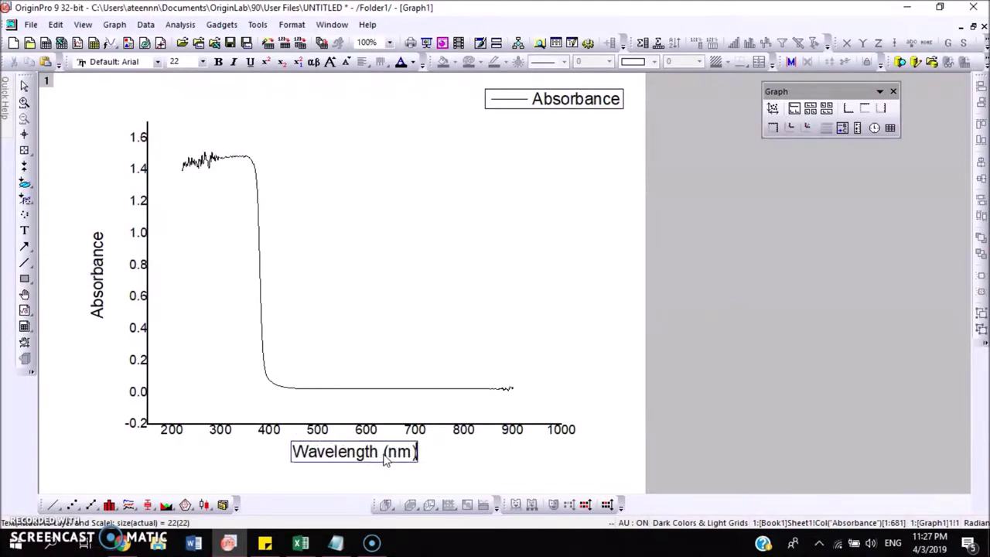
pyautogui.click(437, 474)
pyautogui.moveTo(392, 455); pyautogui.dragTo(345, 469)
pyautogui.click(220, 431)
pyautogui.moveTo(221, 431); pyautogui.dragTo(222, 436)
pyautogui.click(223, 435)
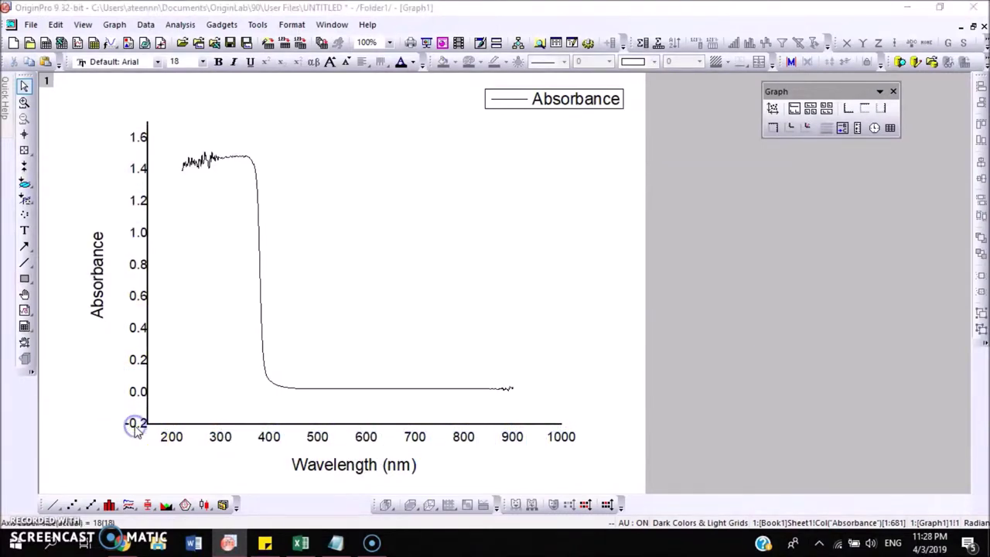
# Step: Set the start of the vertical axis scale to 0
pyautogui.doubleClick(137, 422)
pyautogui.click(378, 159)
pyautogui.doubleClick(444, 209)
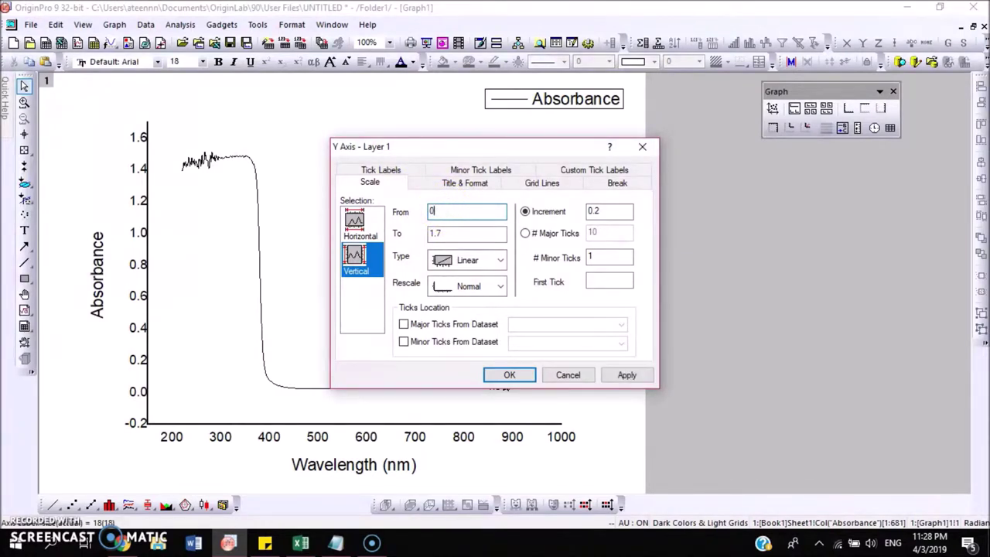
pyautogui.write('0')
pyautogui.press('Return')
# Step: Change the y-axis title to "Absorbance (a.u)" and adjust its position beside the axis
pyautogui.click(100, 276)
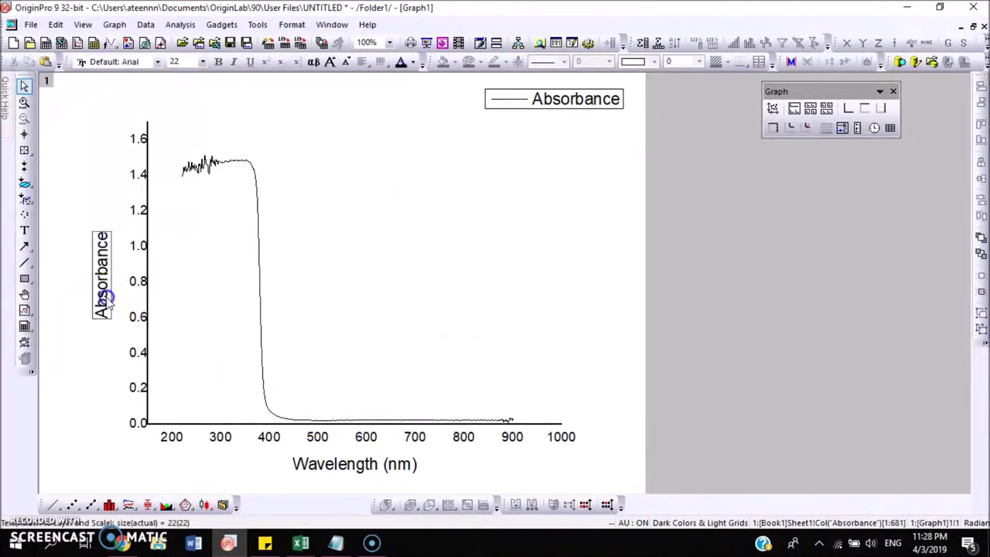
pyautogui.click(91, 276)
pyautogui.write('Absorbance (a')
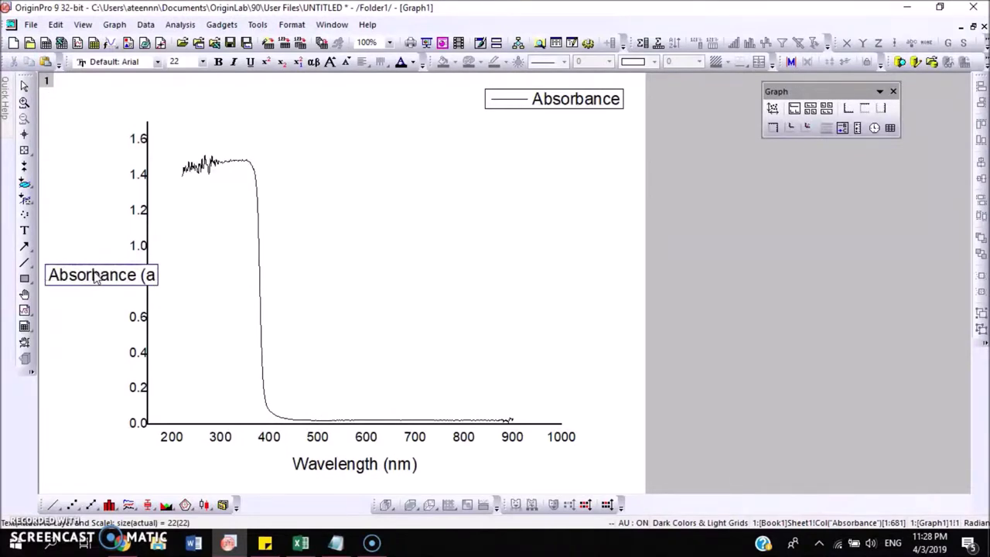
pyautogui.write('.u)')
pyautogui.click(103, 316)
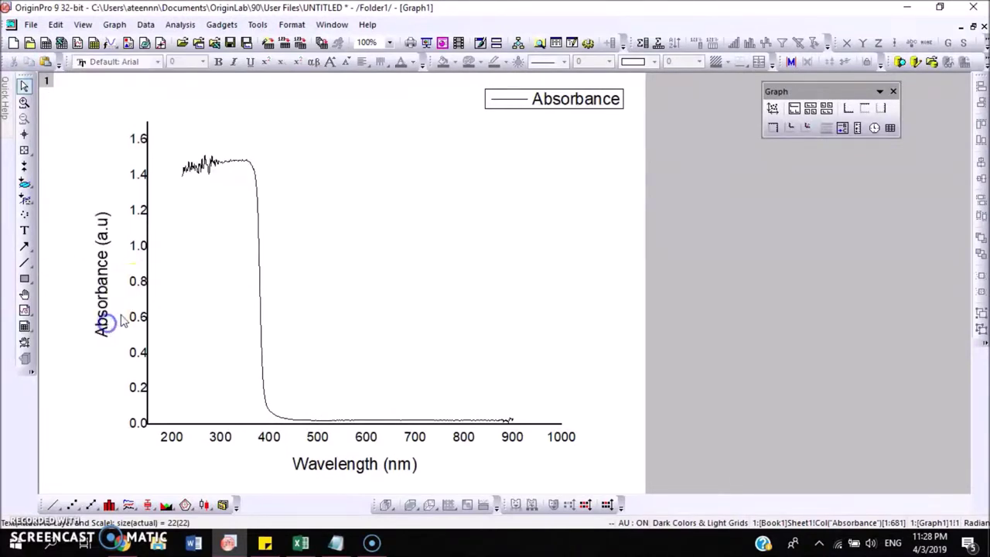
# Step: Show the graph's top and right axes so that a frame encloses the plot
pyautogui.click(139, 283)
pyautogui.doubleClick(139, 283)
pyautogui.click(404, 170)
pyautogui.click(356, 251)
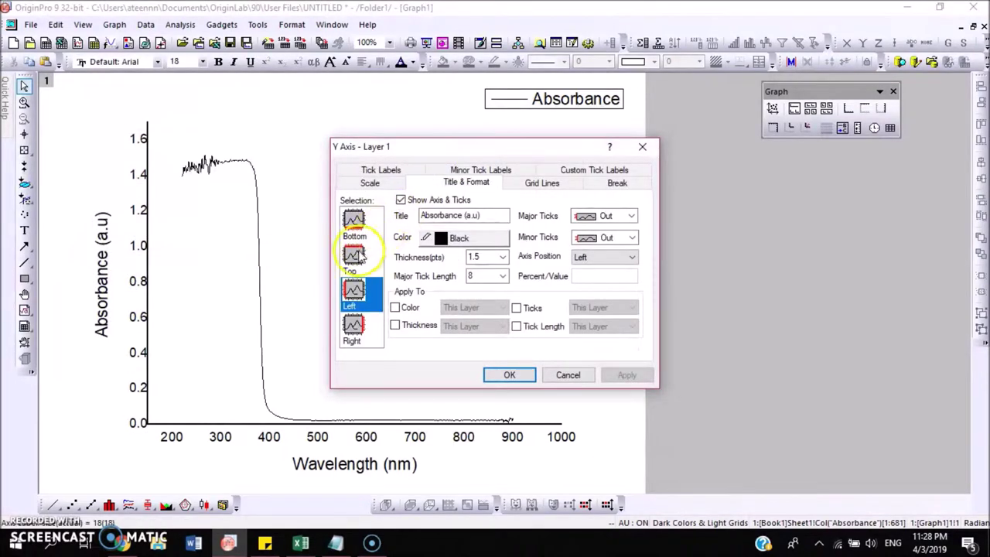
pyautogui.click(401, 199)
pyautogui.click(353, 329)
pyautogui.click(401, 199)
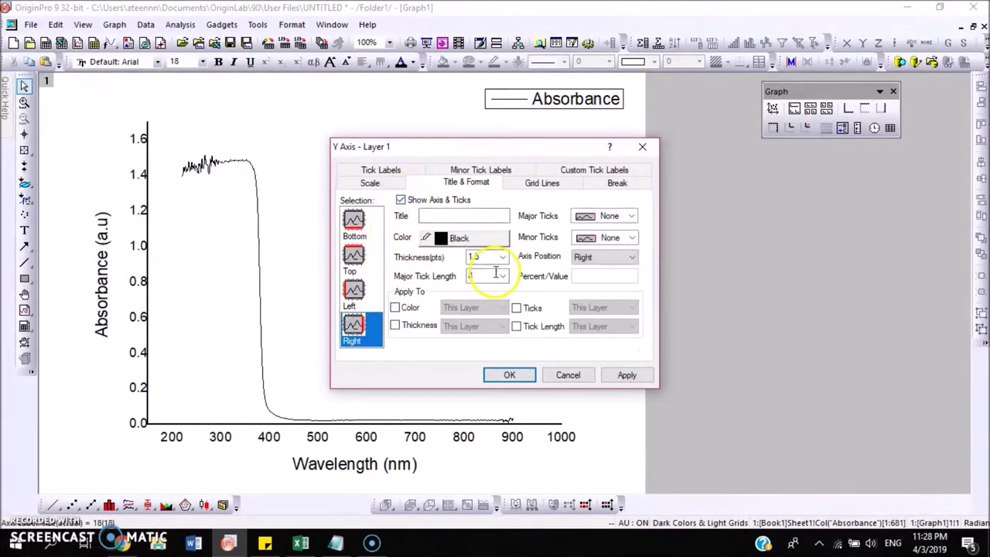
pyautogui.click(626, 375)
pyautogui.click(582, 376)
# Step: Delete the graph's legend and set the absorbance curve's line width to 3
pyautogui.click(510, 99)
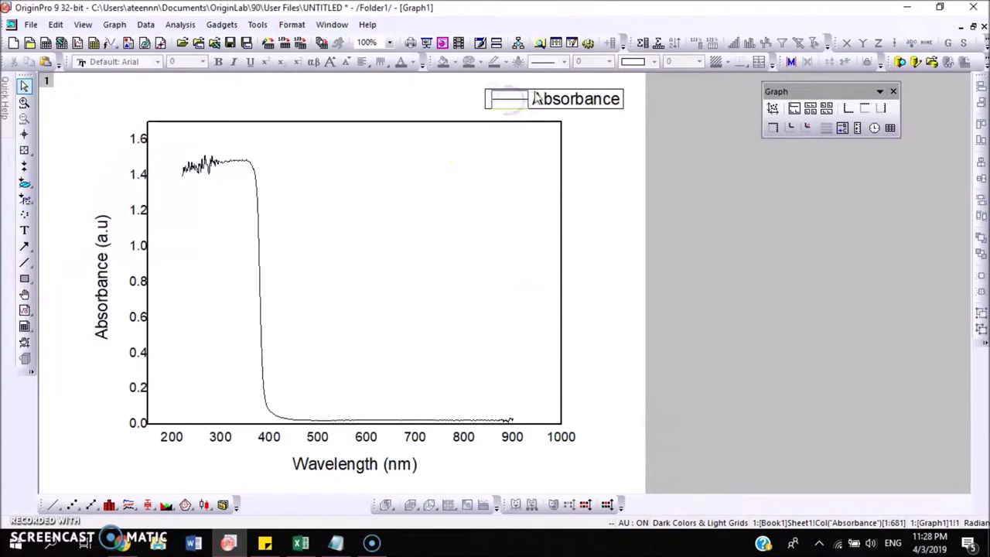
pyautogui.press('Delete')
pyautogui.doubleClick(258, 229)
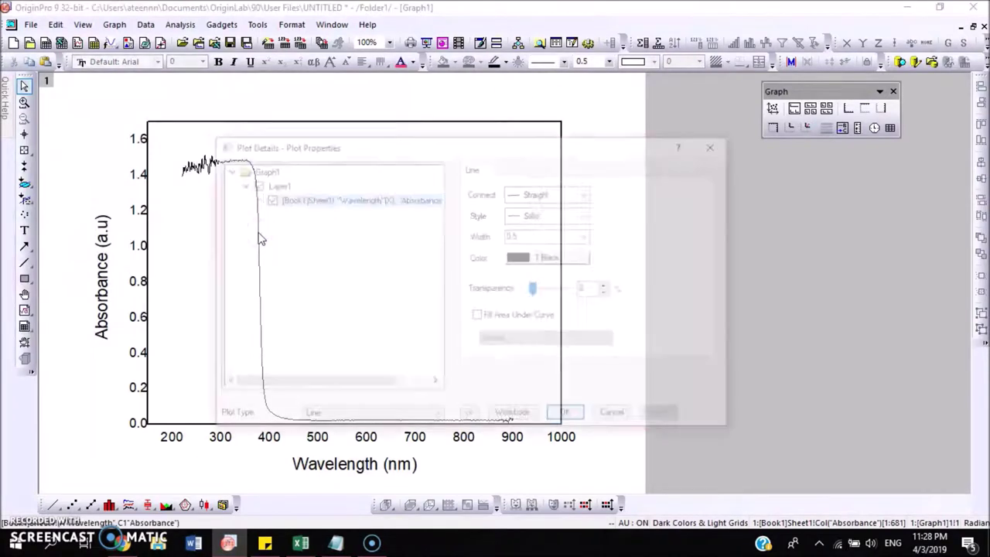
pyautogui.click(570, 232)
pyautogui.click(580, 283)
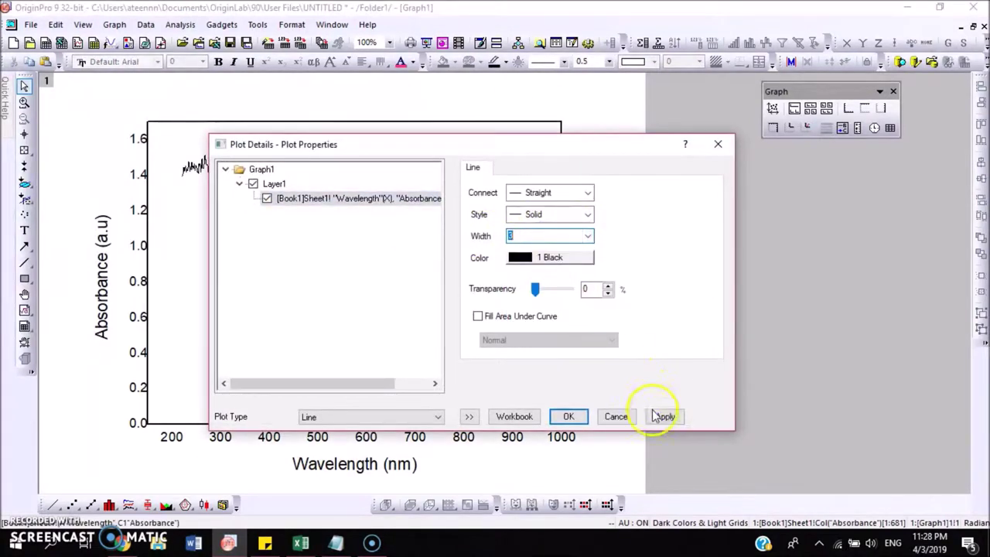
pyautogui.click(580, 418)
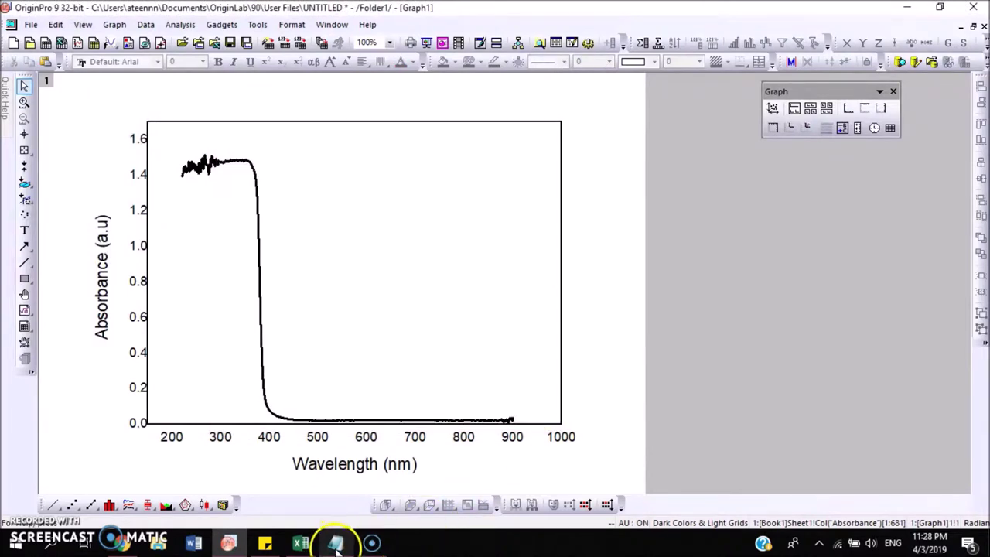
# Step: Add the line "This is the absorbance data of ZnO bulk" to the Notepad notes, then minimize them
pyautogui.click(336, 541)
pyautogui.press('Return')
pyautogui.press('Return')
pyautogui.write('This is the')
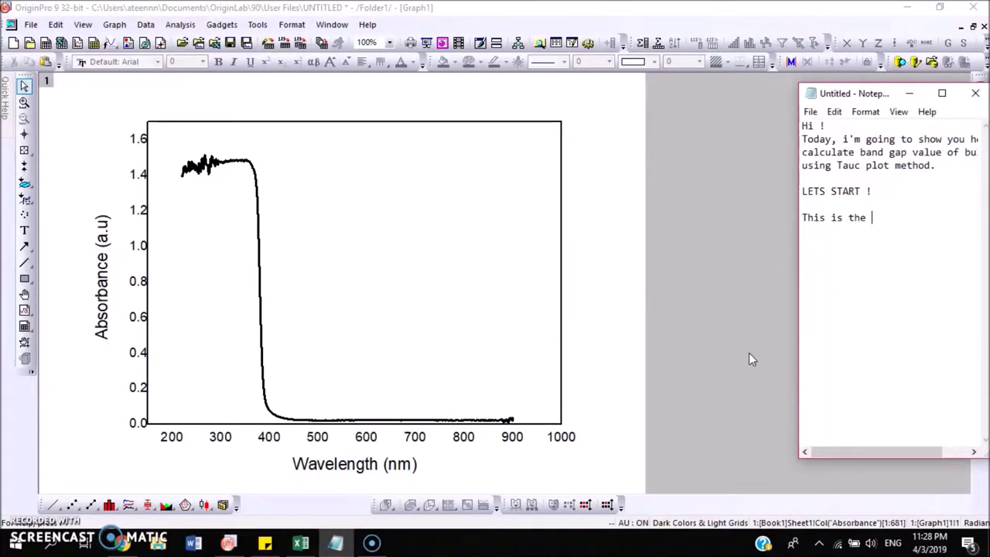
pyautogui.write('absorbance data')
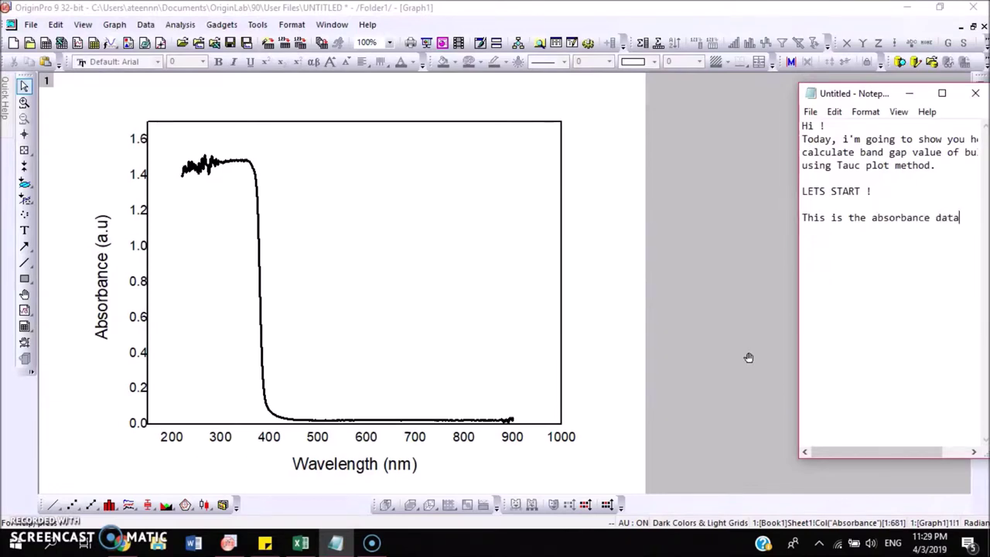
pyautogui.write(' of ZnO bulk')
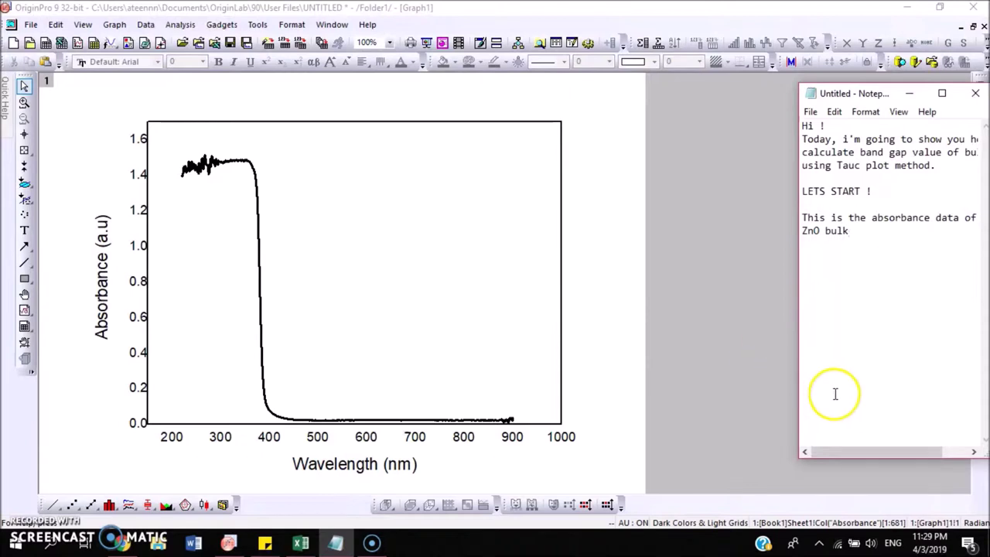
pyautogui.click(909, 95)
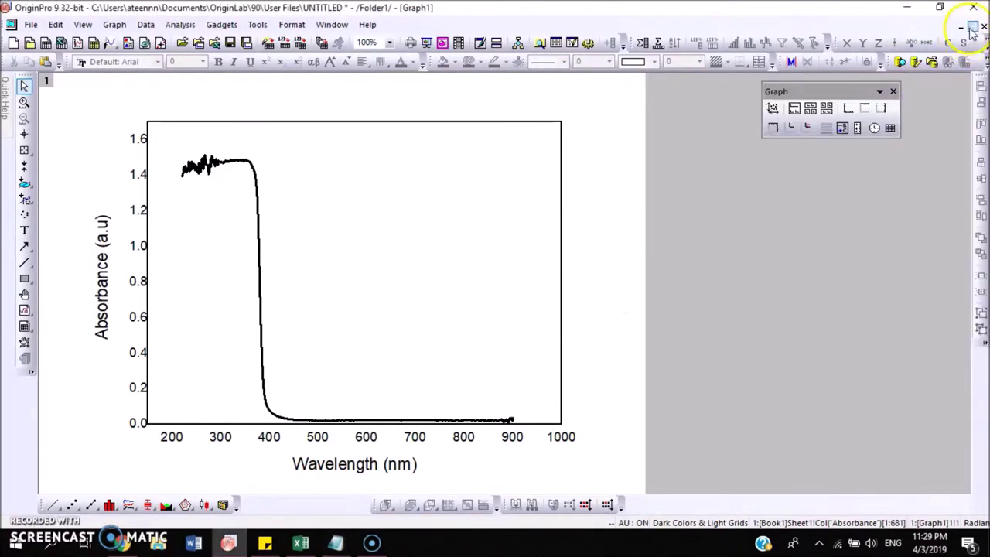
# Step: Restore the graph to a floating window, move it aside, and switch to the Tauc Plot calculation sheet in Excel
pyautogui.click(973, 26)
pyautogui.moveTo(285, 121); pyautogui.dragTo(623, 110)
pyautogui.click(303, 543)
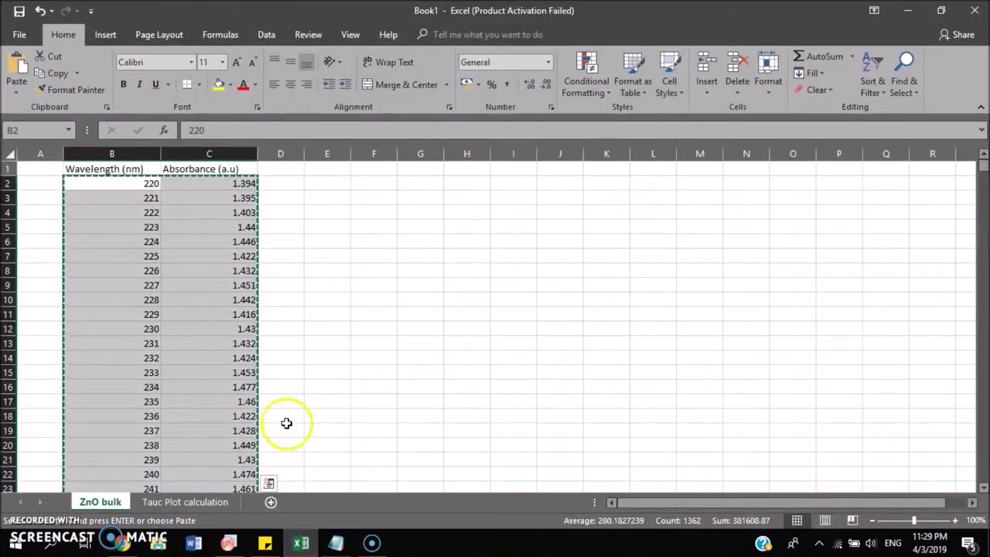
pyautogui.click(184, 501)
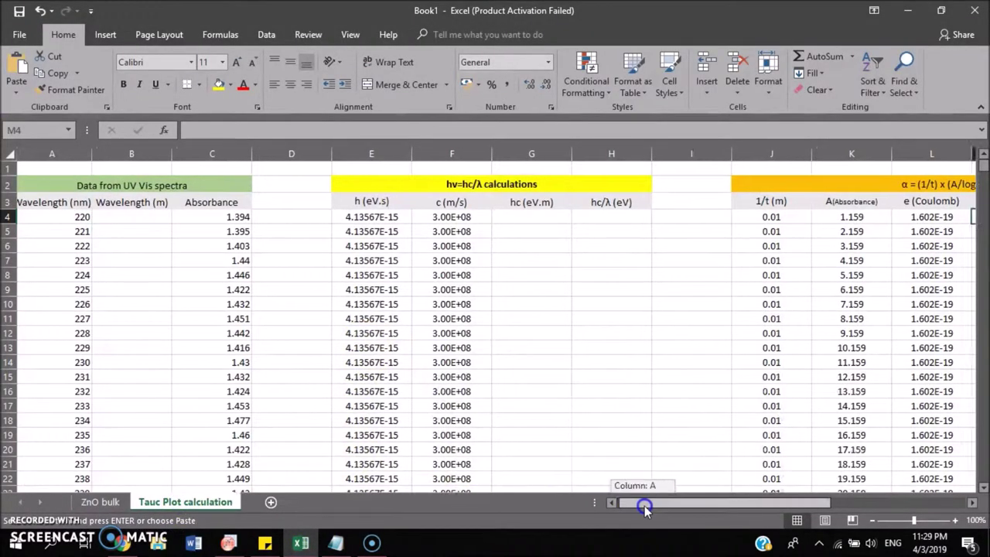
# Step: Calculate hc in G4 with the formula =E4*F4 and fill it down the column to row 684
pyautogui.click(532, 220)
pyautogui.write('=')
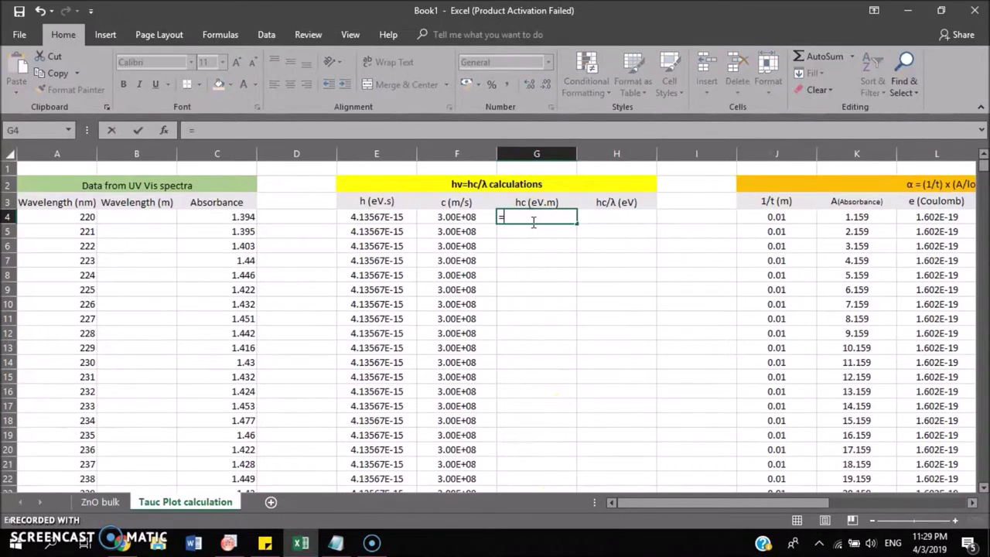
pyautogui.click(395, 219)
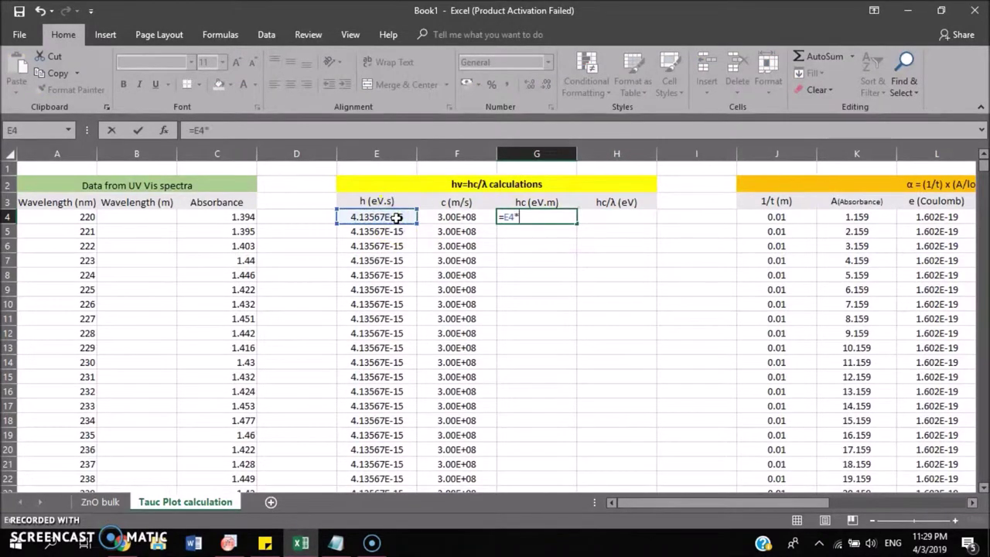
pyautogui.write('*')
pyautogui.click(468, 218)
pyautogui.press('Return')
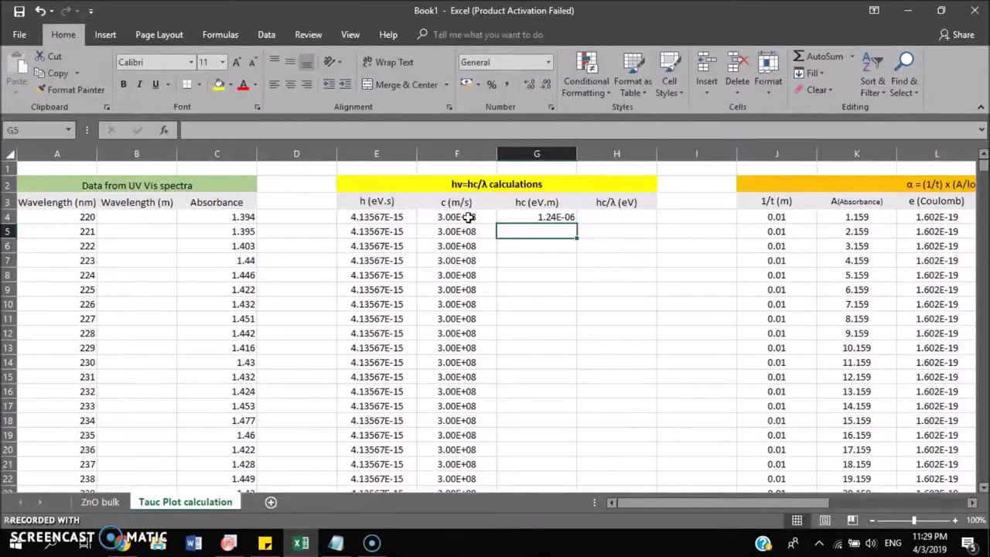
pyautogui.click(549, 219)
pyautogui.moveTo(575, 224); pyautogui.dragTo(552, 465)
pyautogui.moveTo(982, 474); pyautogui.dragTo(981, 158)
pyautogui.click(143, 218)
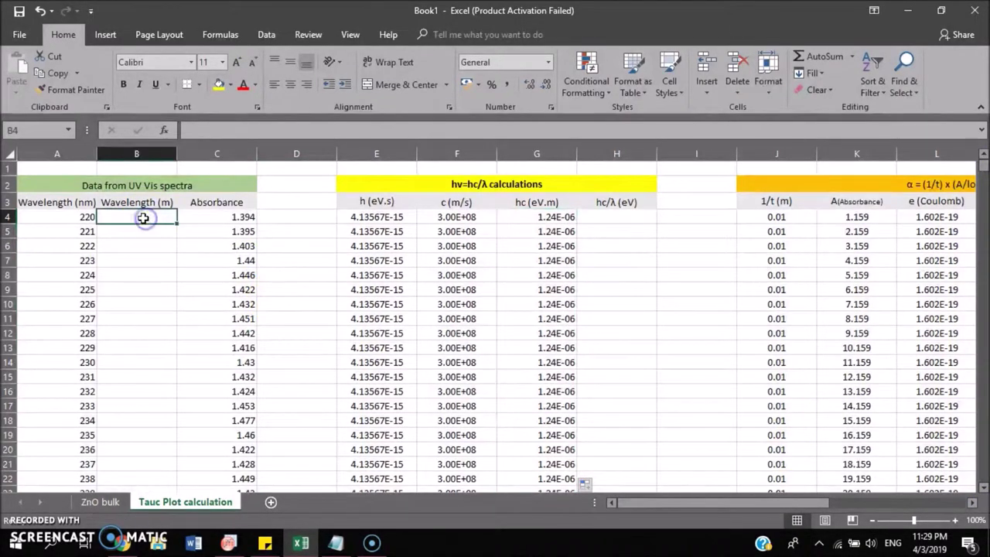
pyautogui.write('=')
pyautogui.click(82, 216)
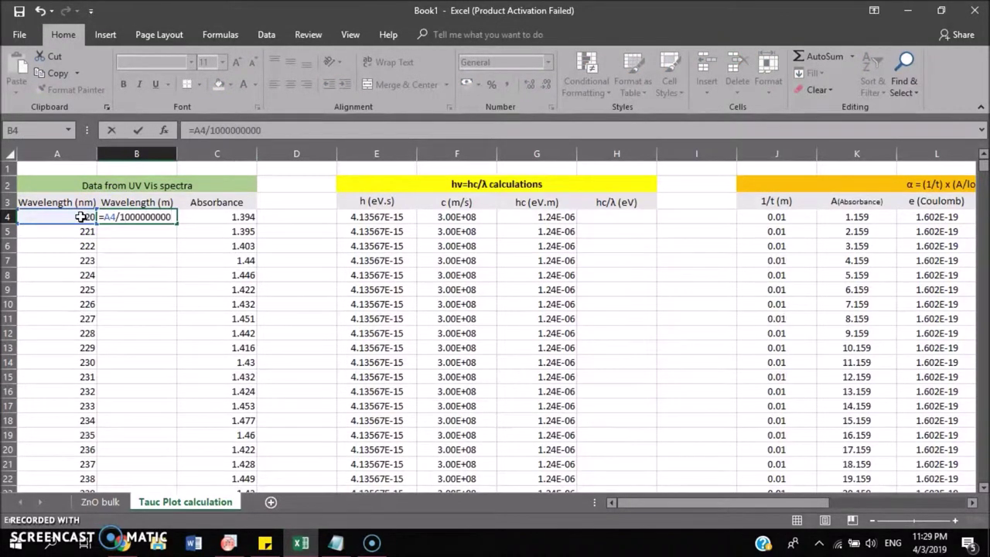
pyautogui.press('Return')
pyautogui.click(154, 217)
pyautogui.moveTo(177, 224); pyautogui.dragTo(137, 459)
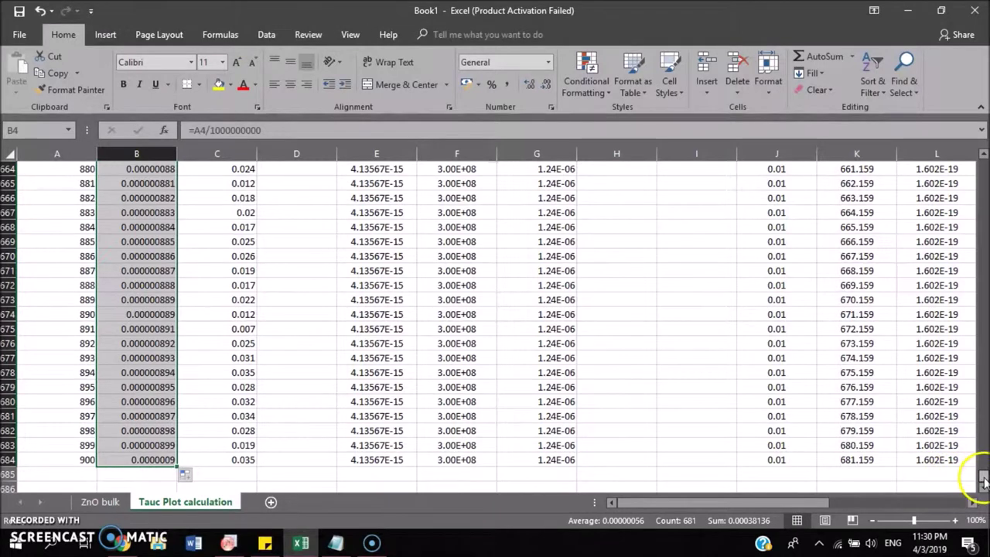
# Step: Calculate hc/λ in H4 with the formula =G4/B4 and fill it down the column to row 684
pyautogui.moveTo(981, 481); pyautogui.dragTo(982, 167)
pyautogui.click(620, 217)
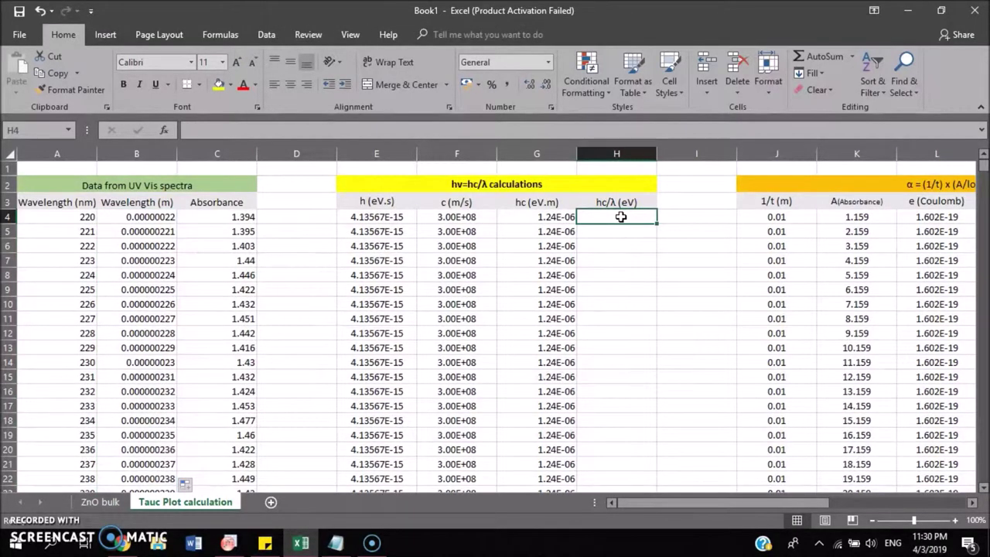
pyautogui.write('=')
pyautogui.click(559, 216)
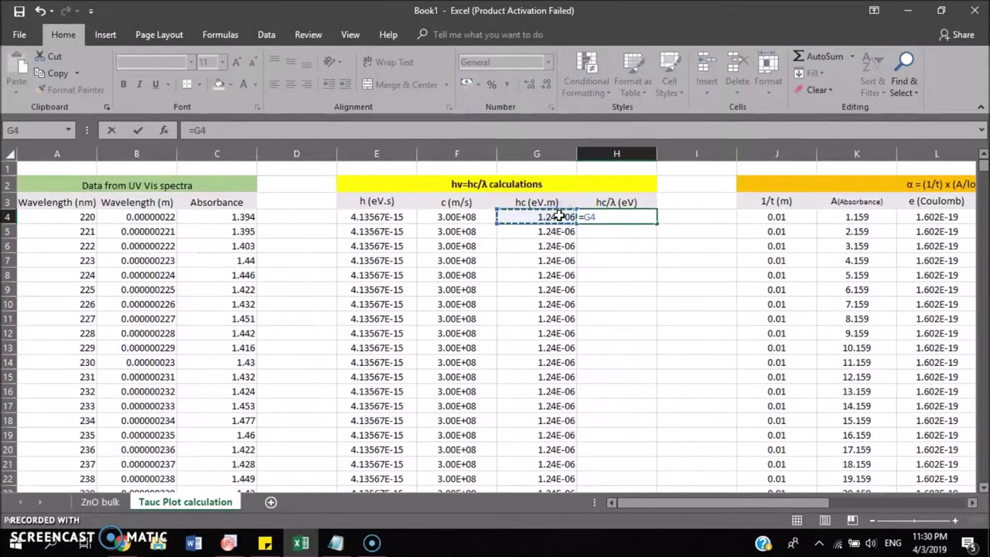
pyautogui.write('/')
pyautogui.click(145, 217)
pyautogui.press('Return')
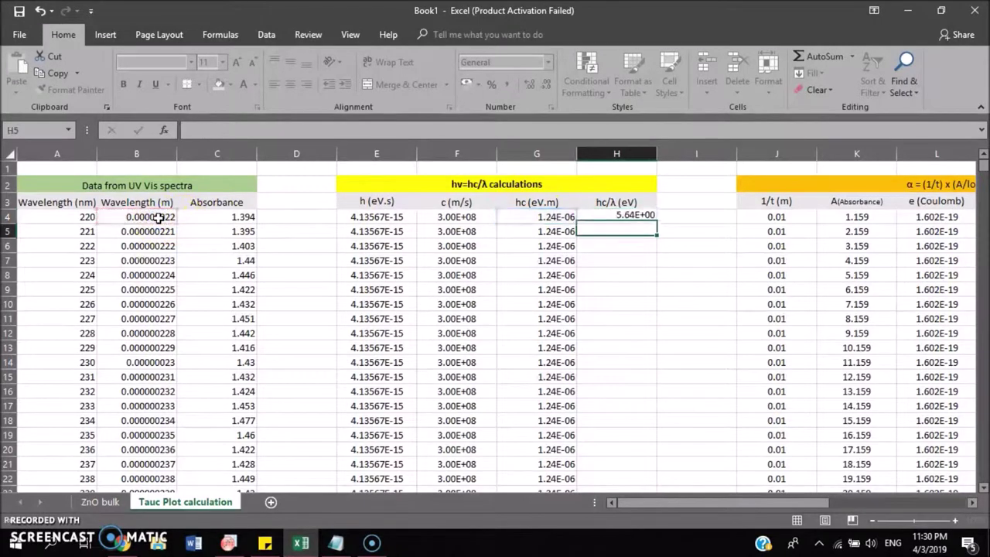
pyautogui.click(595, 217)
pyautogui.moveTo(654, 223); pyautogui.dragTo(649, 475)
# Step: Calculate log e in M4 as the LOG of L4 and fill the formula down to row 684
pyautogui.moveTo(982, 473); pyautogui.dragTo(980, 153)
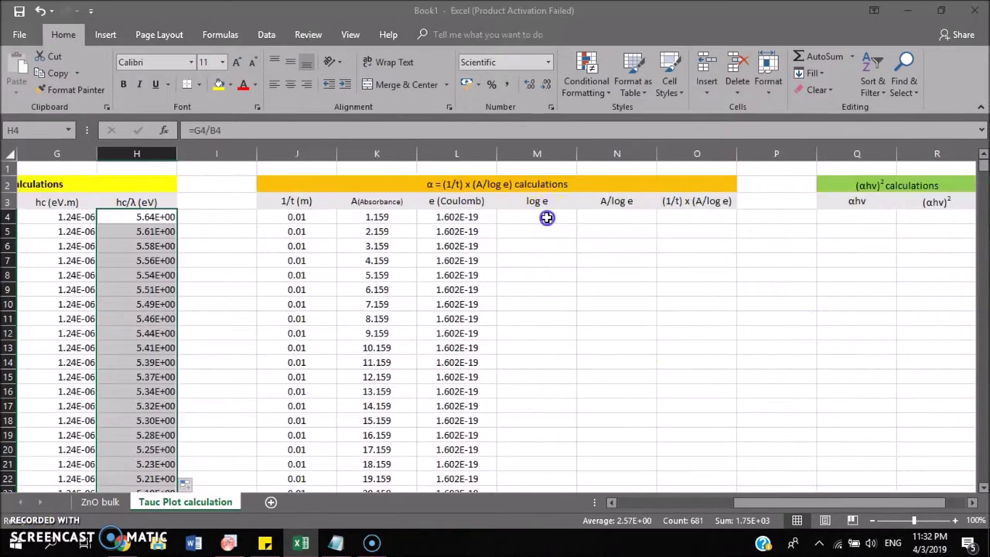
pyautogui.click(538, 218)
pyautogui.write('=log(')
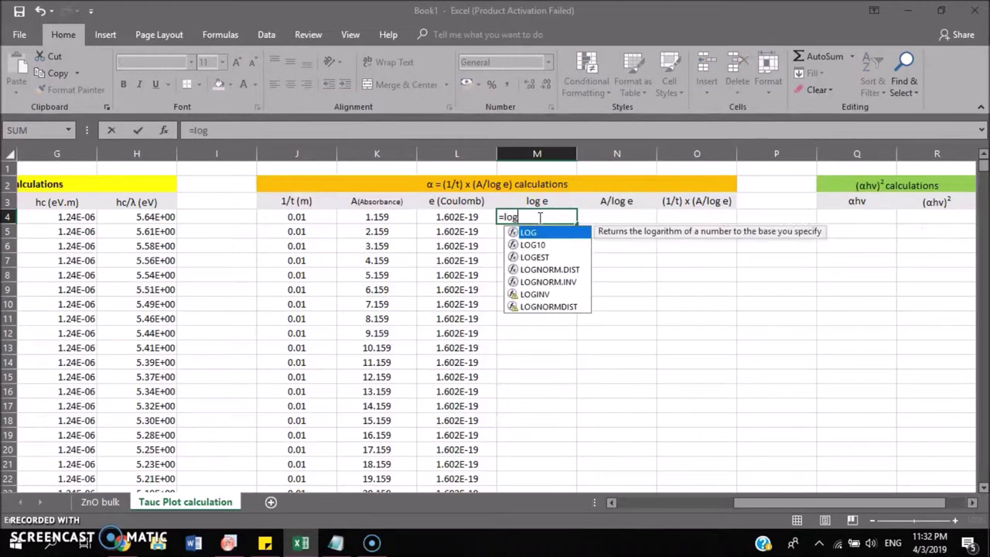
pyautogui.click(475, 219)
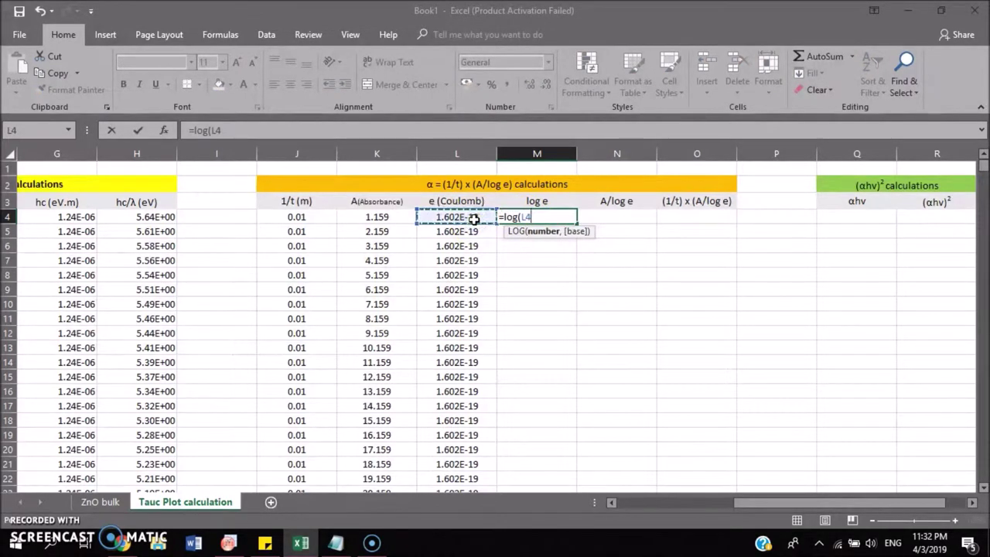
pyautogui.press('Return')
pyautogui.click(546, 222)
pyautogui.moveTo(575, 225); pyautogui.dragTo(577, 464)
pyautogui.moveTo(981, 477); pyautogui.dragTo(980, 160)
pyautogui.click(632, 223)
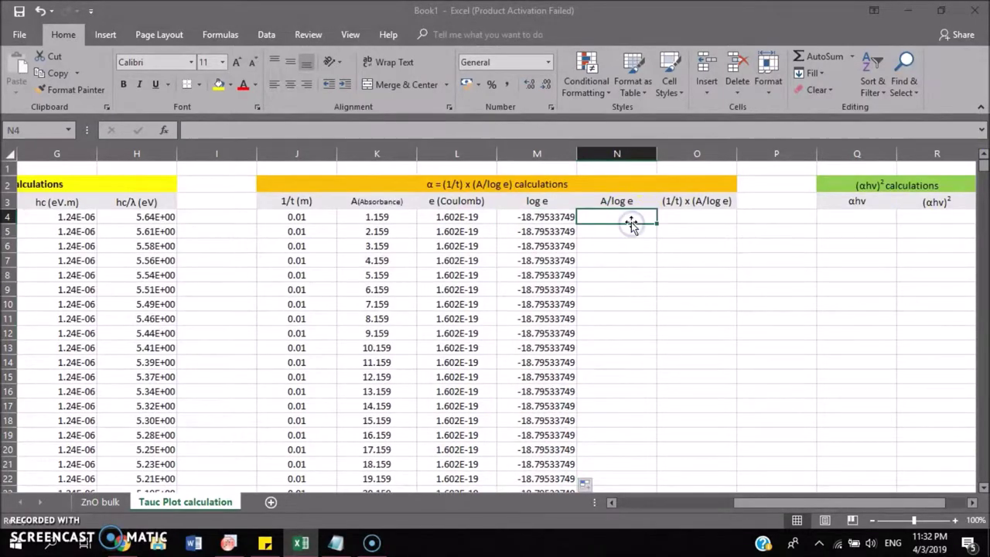
pyautogui.write('=')
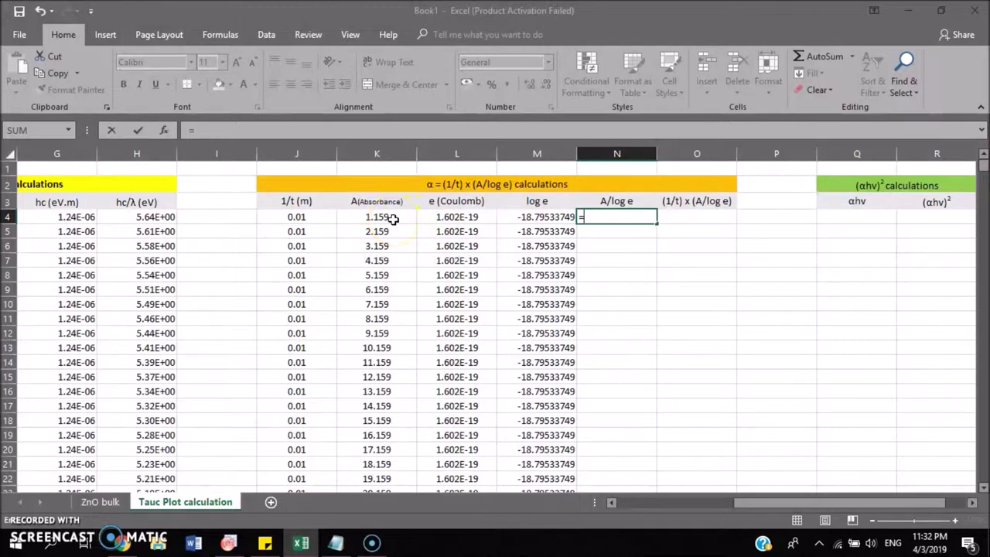
pyautogui.press('Escape')
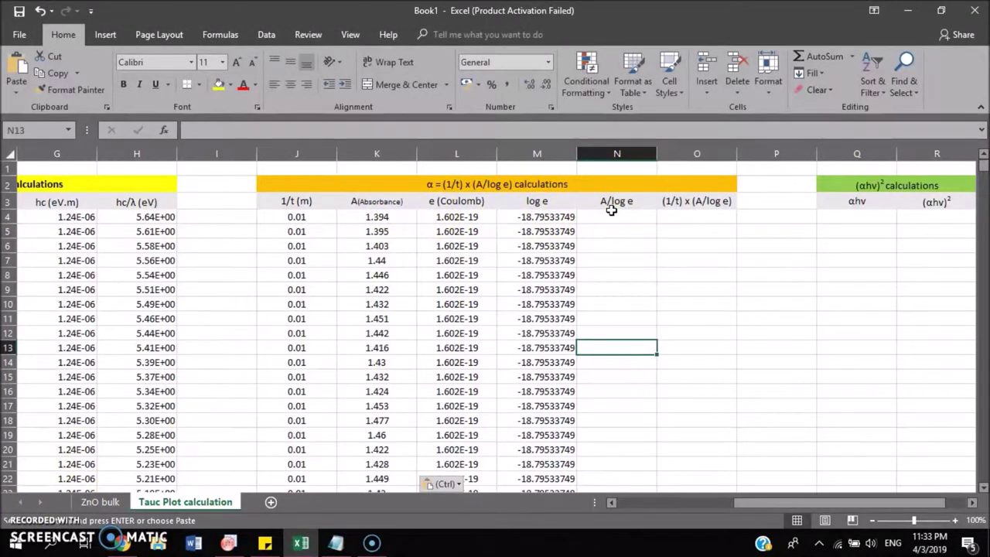
# Step: Calculate A/log e in N4 with the formula =K4/M4 and fill it down to row 684
pyautogui.click(610, 215)
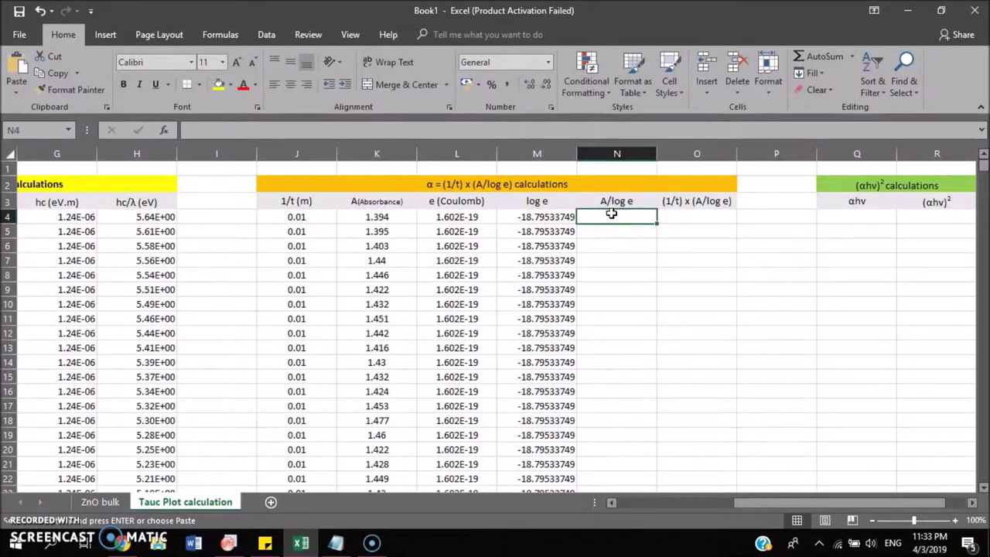
pyautogui.write('=')
pyautogui.click(386, 217)
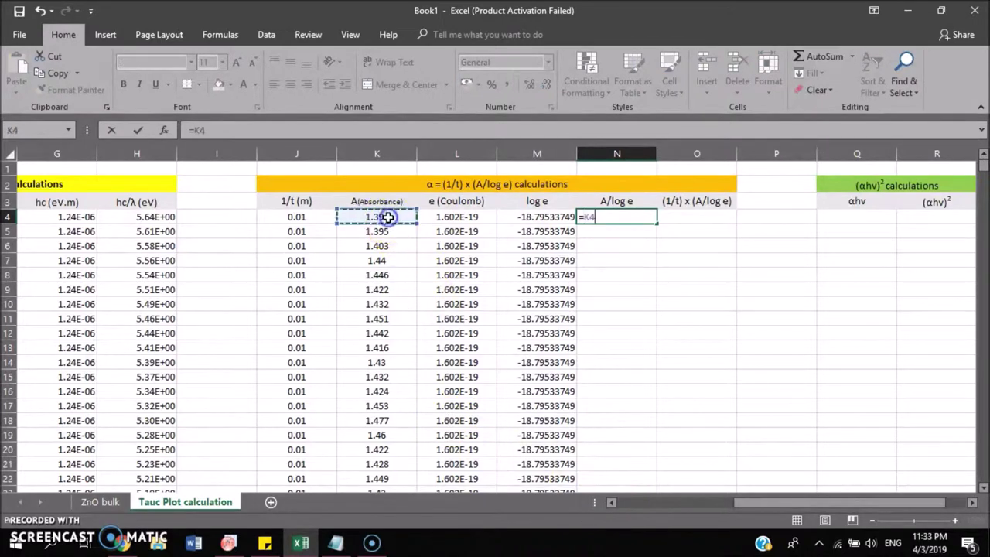
pyautogui.write('/')
pyautogui.click(513, 217)
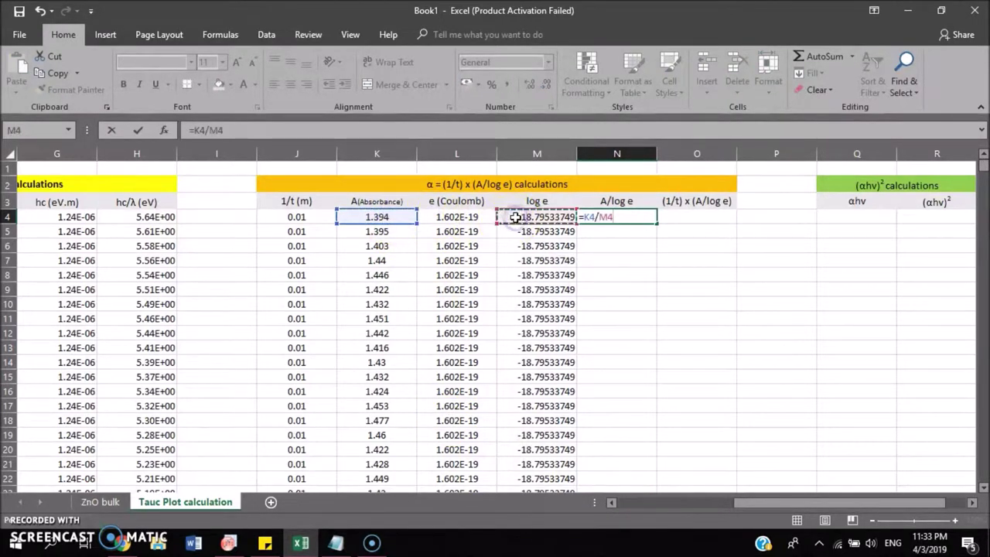
pyautogui.press('Return')
pyautogui.click(611, 217)
pyautogui.moveTo(656, 224); pyautogui.dragTo(626, 479)
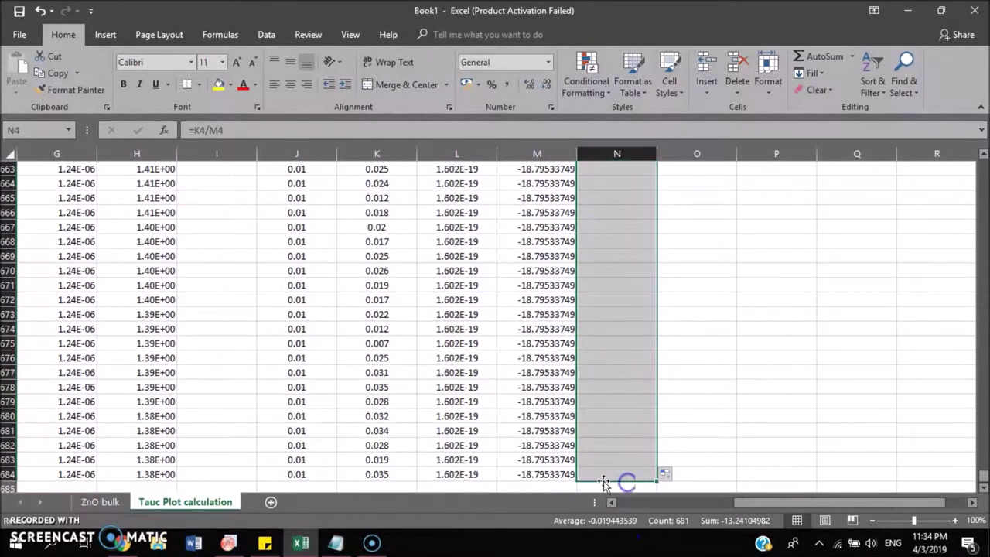
# Step: Calculate (1/t) x (A/log e) in O4 with the formula =J4*N4 and fill it down to row 684
pyautogui.moveTo(982, 468); pyautogui.dragTo(983, 166)
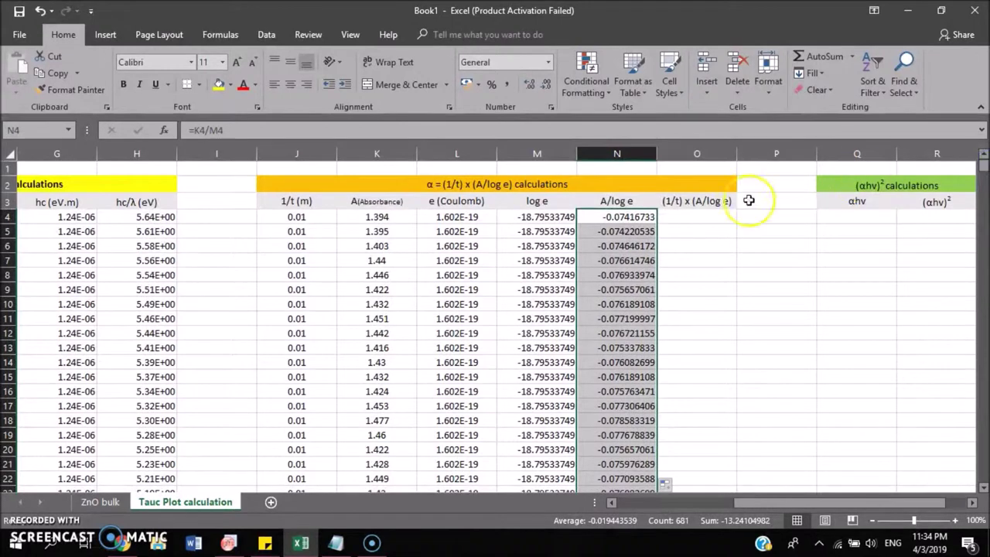
pyautogui.click(690, 216)
pyautogui.write('=')
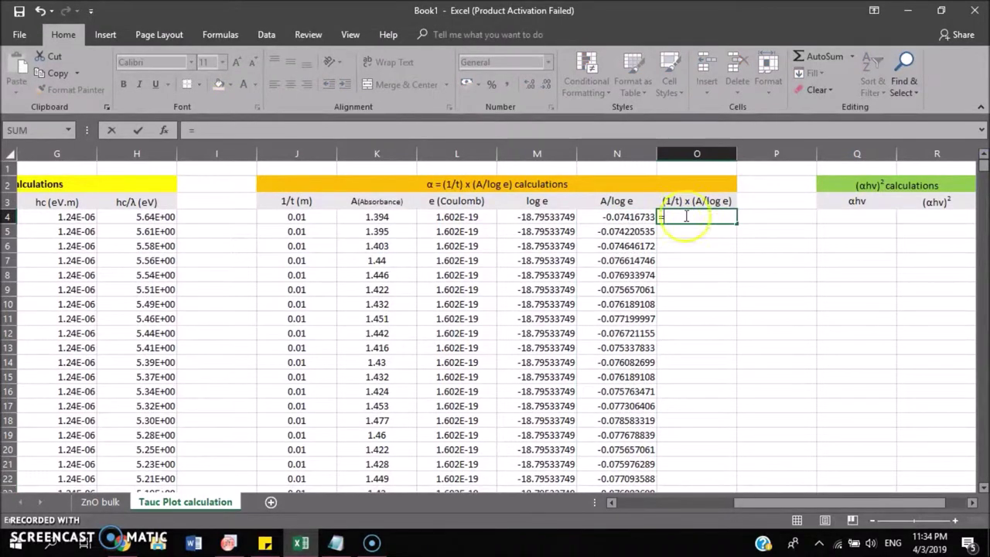
pyautogui.click(289, 215)
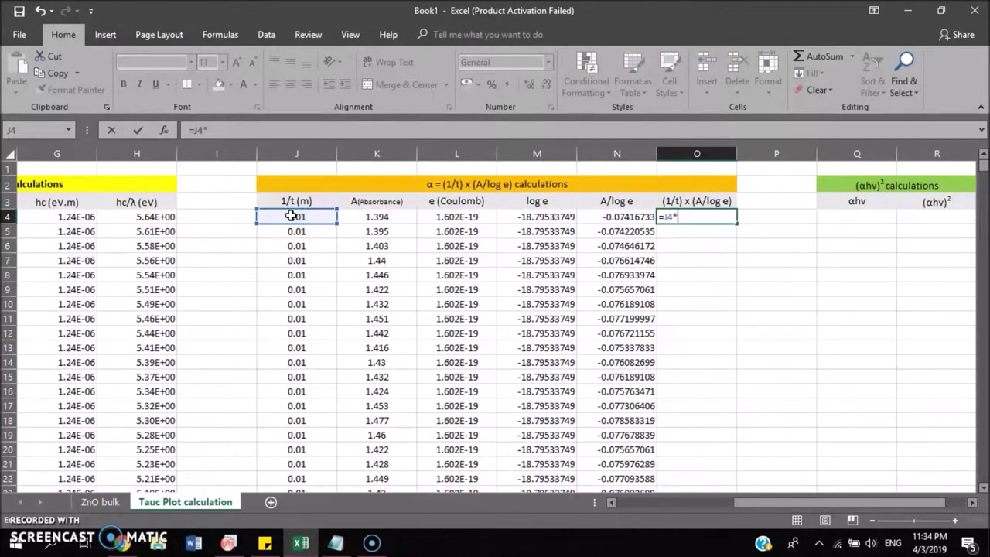
pyautogui.write('*')
pyautogui.click(609, 216)
pyautogui.press('Return')
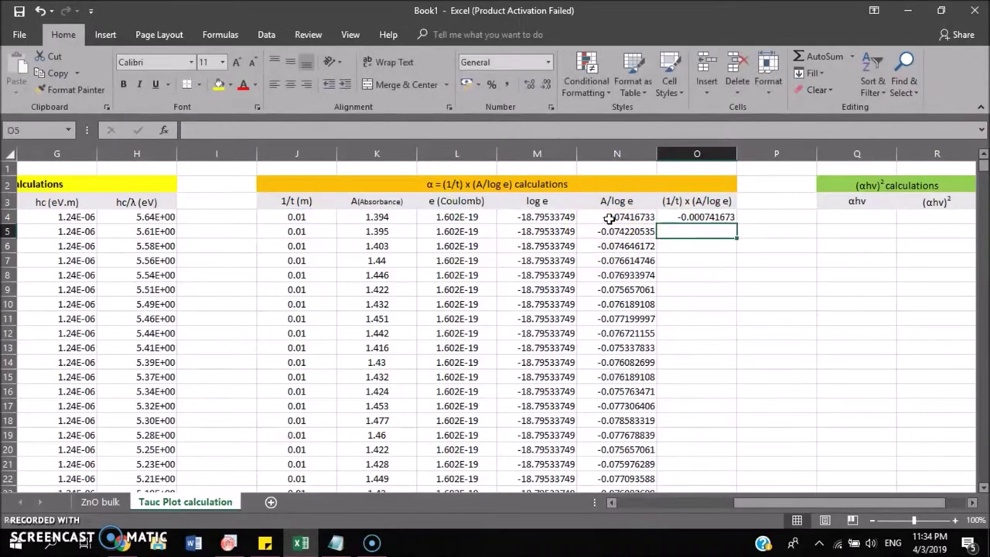
pyautogui.click(686, 219)
pyautogui.moveTo(734, 223); pyautogui.dragTo(680, 461)
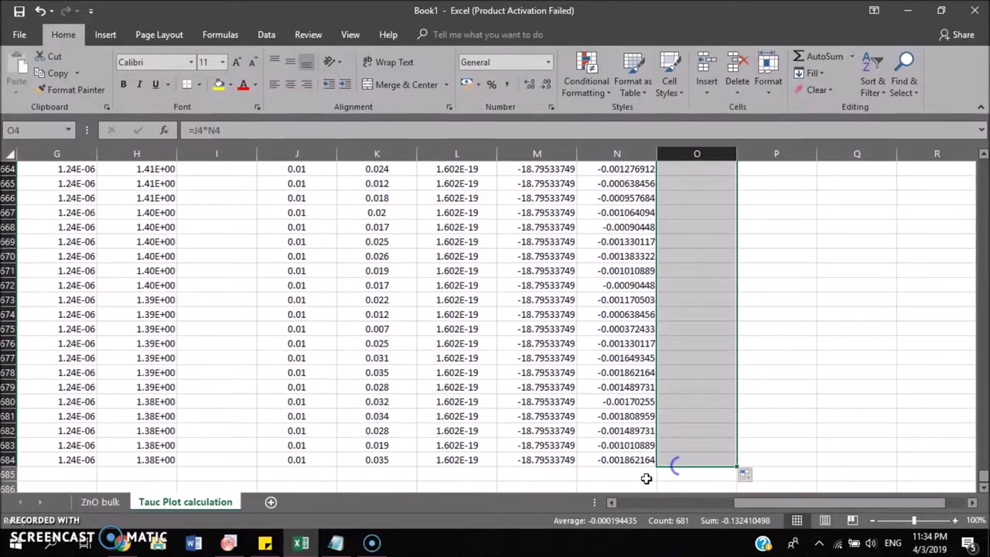
# Step: Calculate αhv in Q4 with the formula =O4*H4 and fill it down the column to row 684
pyautogui.moveTo(981, 475); pyautogui.dragTo(978, 165)
pyautogui.moveTo(817, 502); pyautogui.dragTo(804, 502)
pyautogui.click(779, 217)
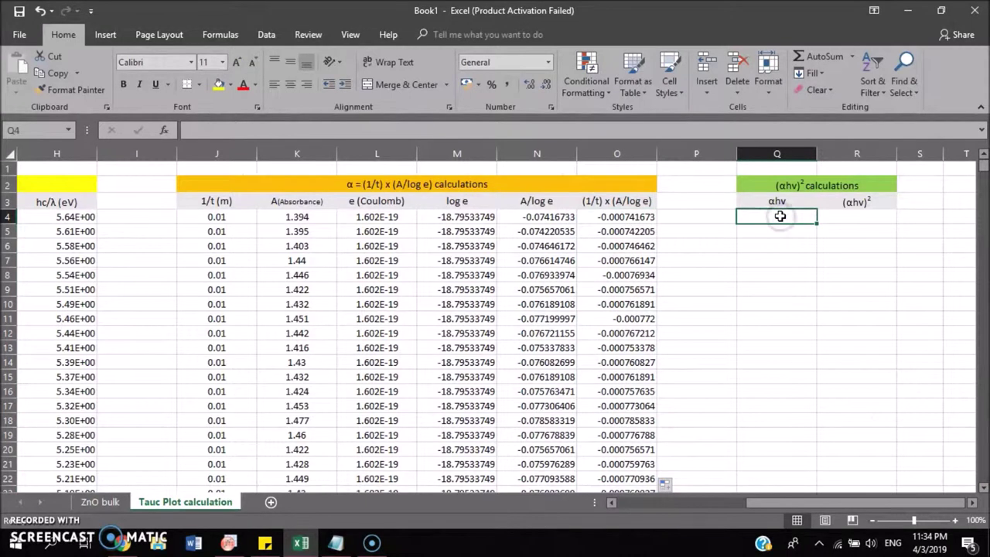
pyautogui.write('=')
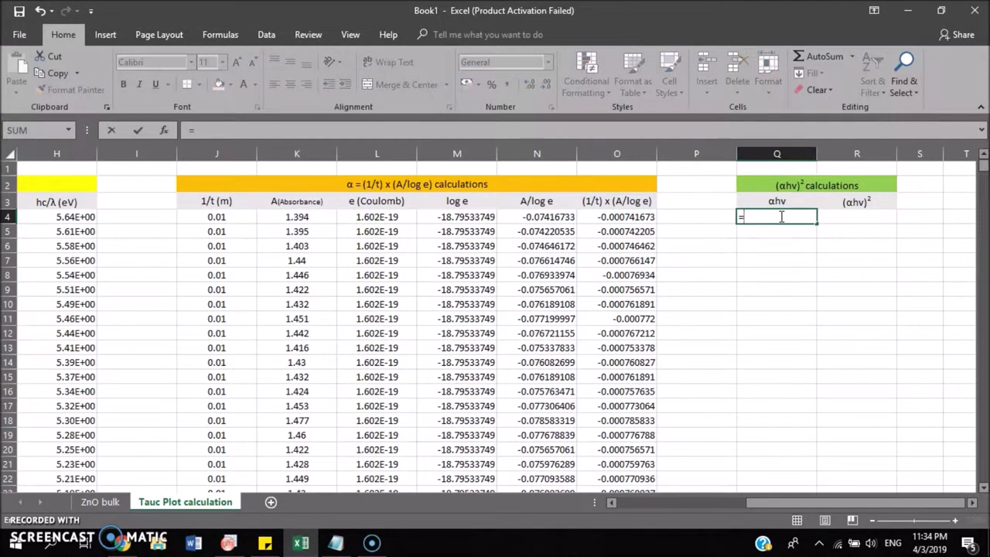
pyautogui.click(631, 217)
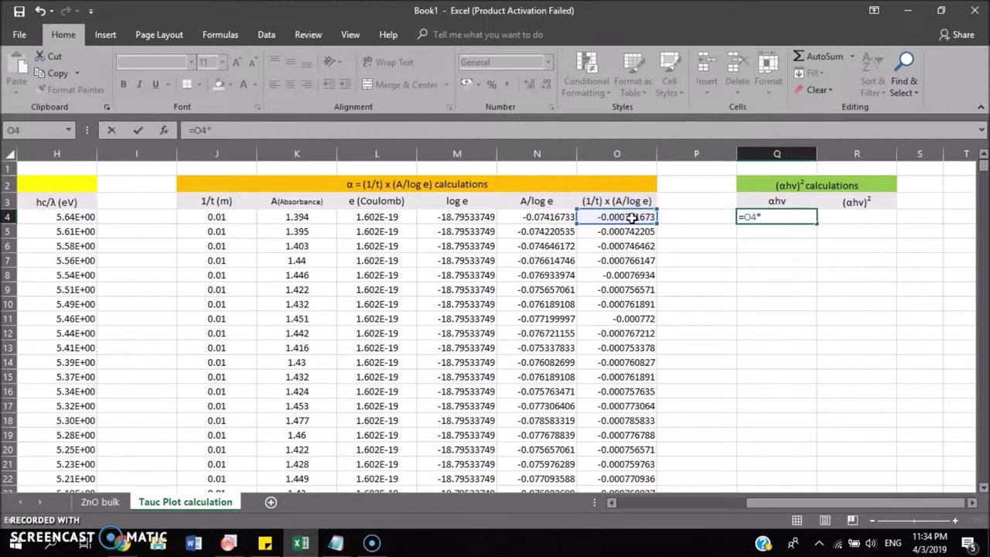
pyautogui.click(84, 218)
pyautogui.press('Return')
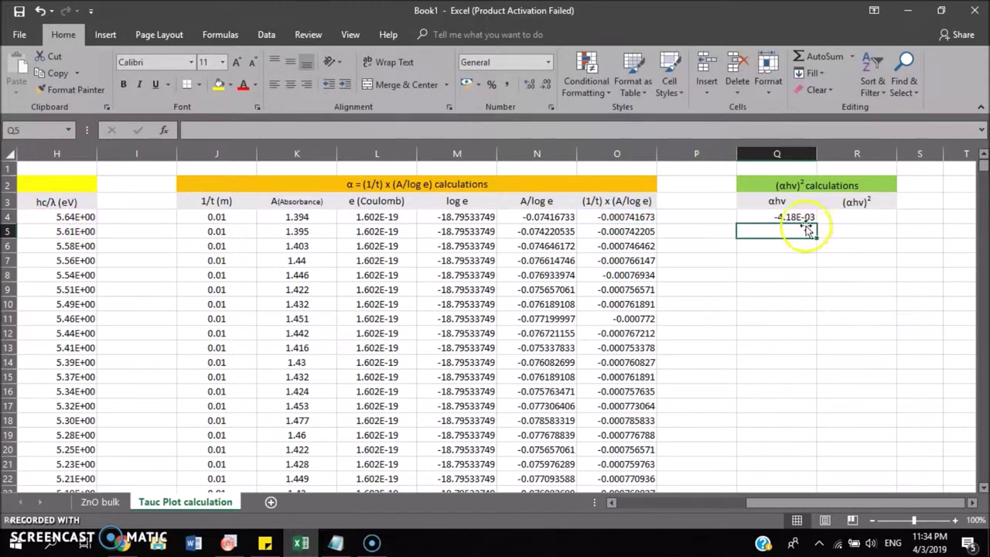
pyautogui.click(773, 217)
pyautogui.moveTo(817, 225); pyautogui.dragTo(784, 430)
# Step: Calculate (αhv)² in R4 with the formula =Q4*Q4 and fill it down the column to row 684
pyautogui.moveTo(982, 475); pyautogui.dragTo(983, 155)
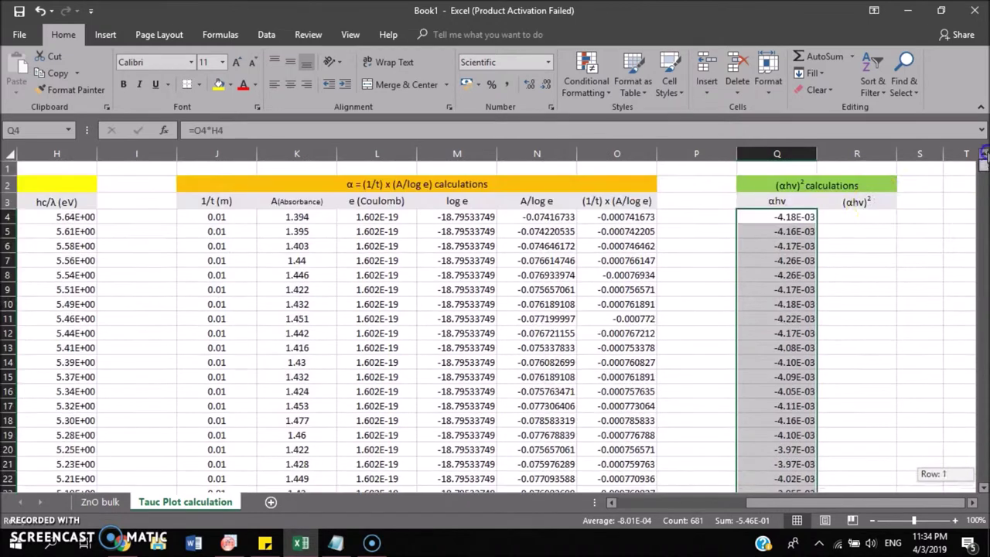
pyautogui.click(835, 217)
pyautogui.write('=')
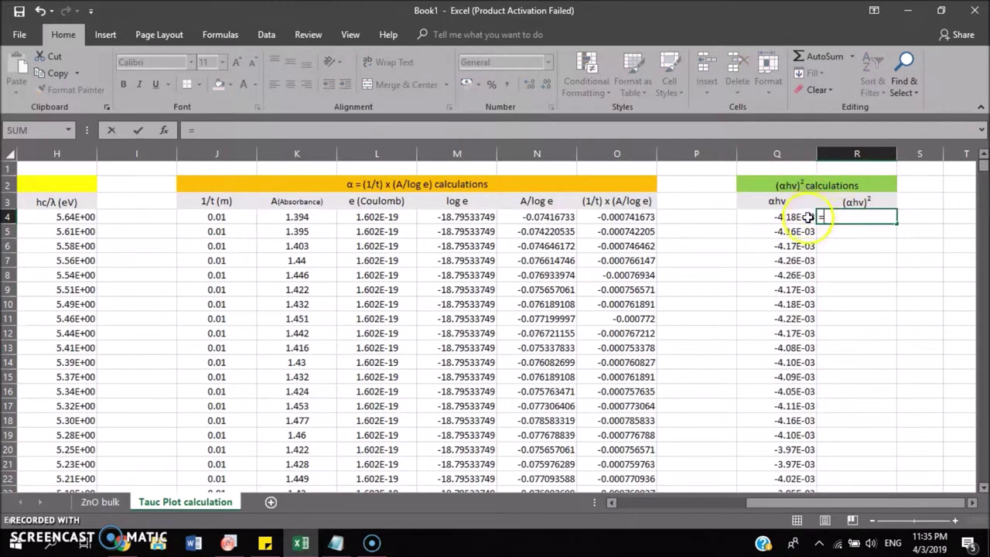
pyautogui.click(807, 217)
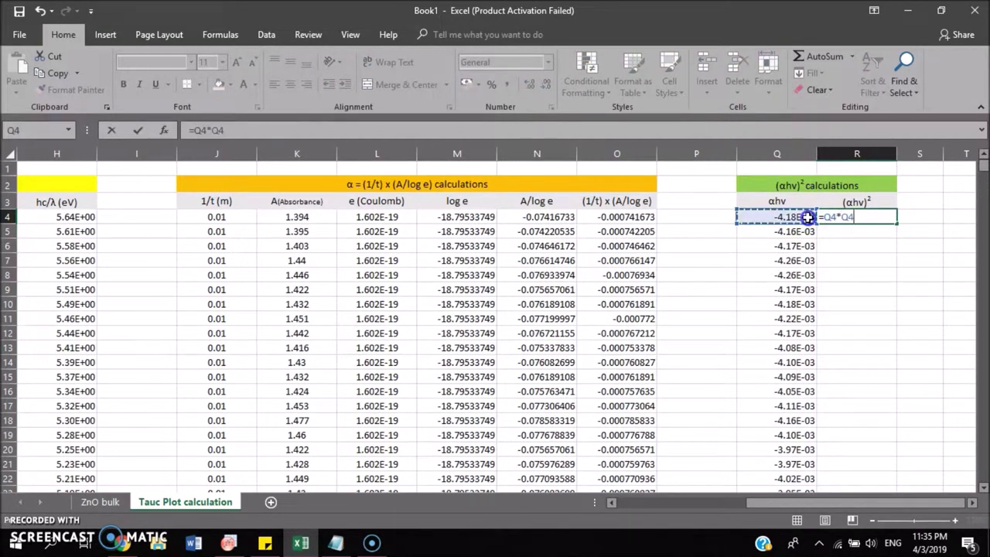
pyautogui.write('*Q4')
pyautogui.press('Return')
pyautogui.click(851, 216)
pyautogui.moveTo(897, 224); pyautogui.dragTo(866, 475)
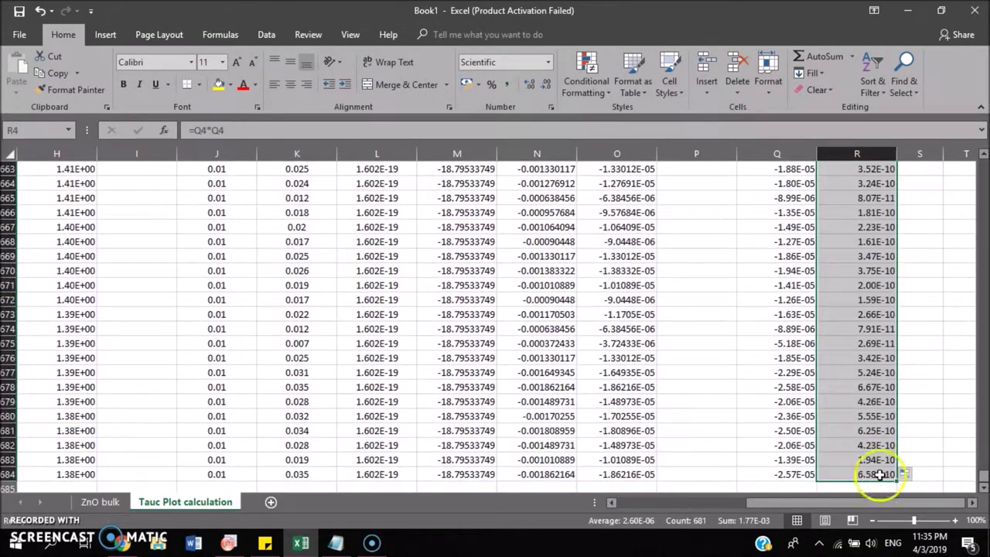
pyautogui.click(919, 460)
# Step: Copy the hc/λ values in H4:H684 and paste them into the D1(X2) column of Book1 in OriginPro
pyautogui.moveTo(982, 473); pyautogui.dragTo(923, 270)
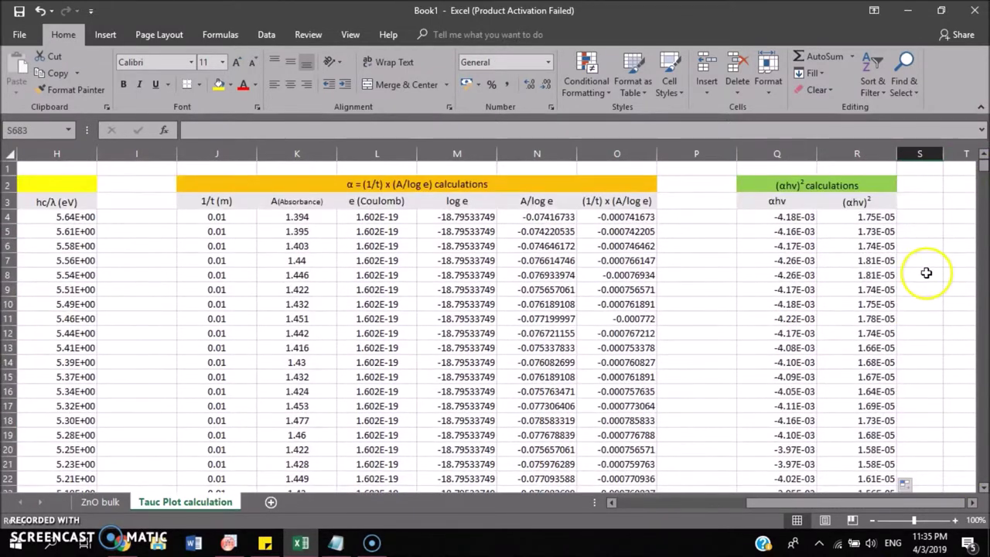
pyautogui.moveTo(782, 503); pyautogui.dragTo(658, 511)
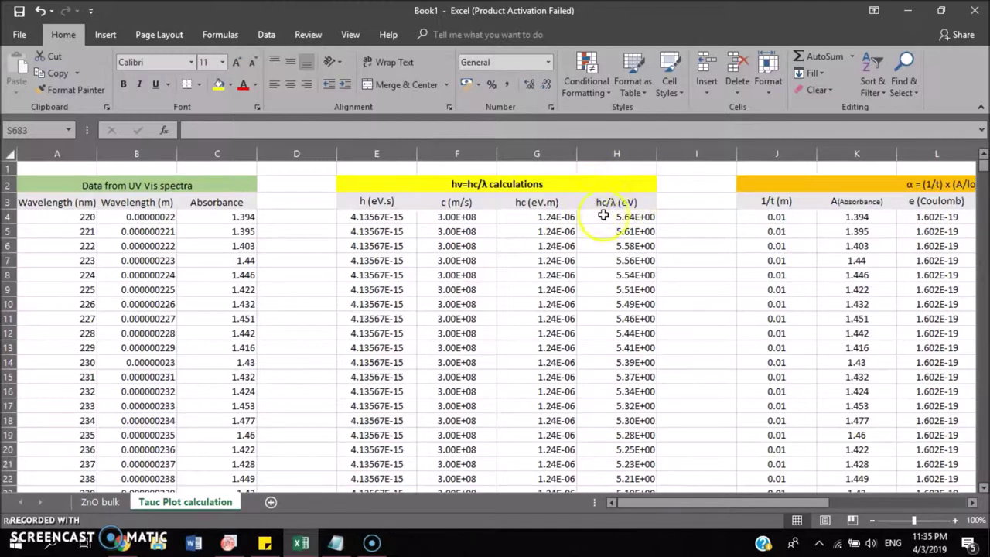
pyautogui.moveTo(631, 218); pyautogui.dragTo(631, 460)
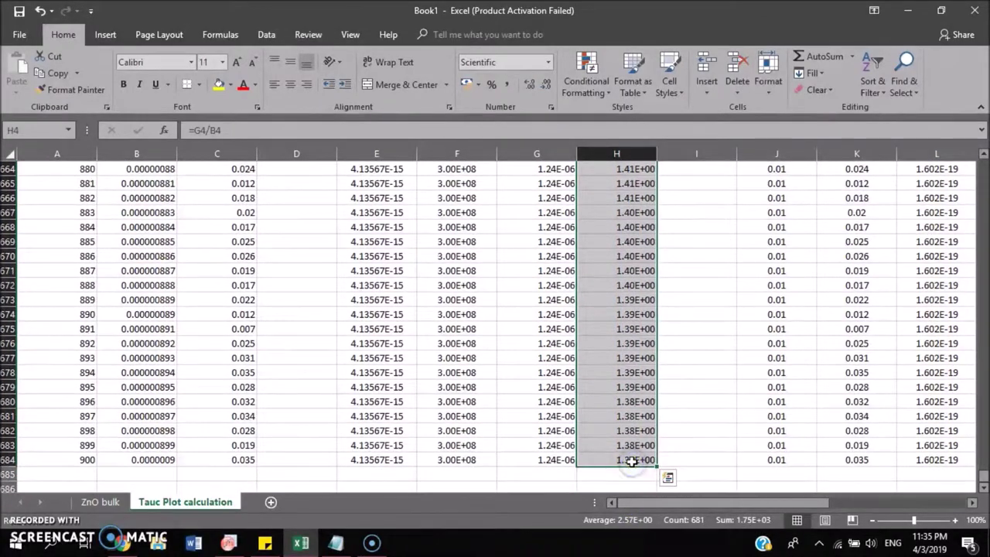
pyautogui.hotkey('ctrl', 'c')
pyautogui.click(229, 543)
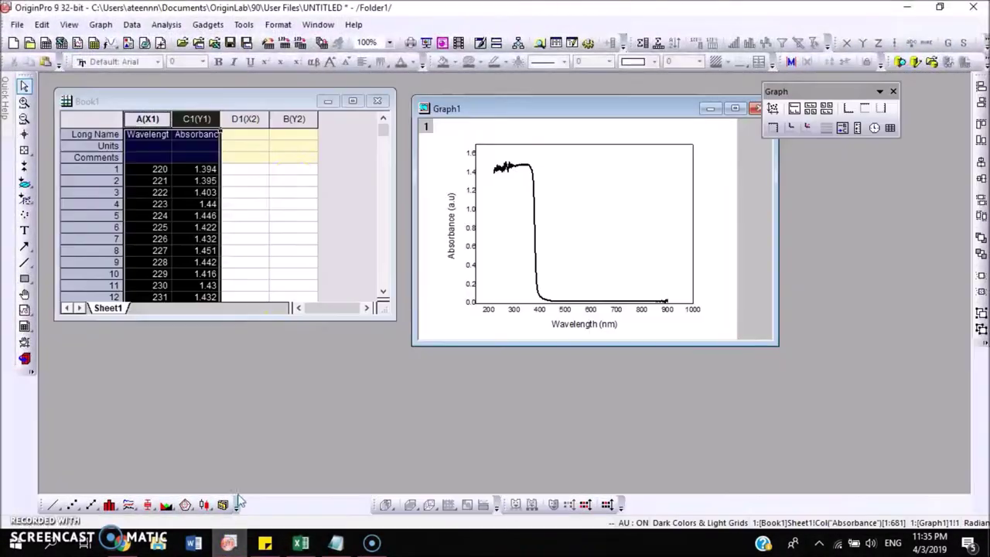
pyautogui.click(242, 168)
pyautogui.hotkey('ctrl', 'v')
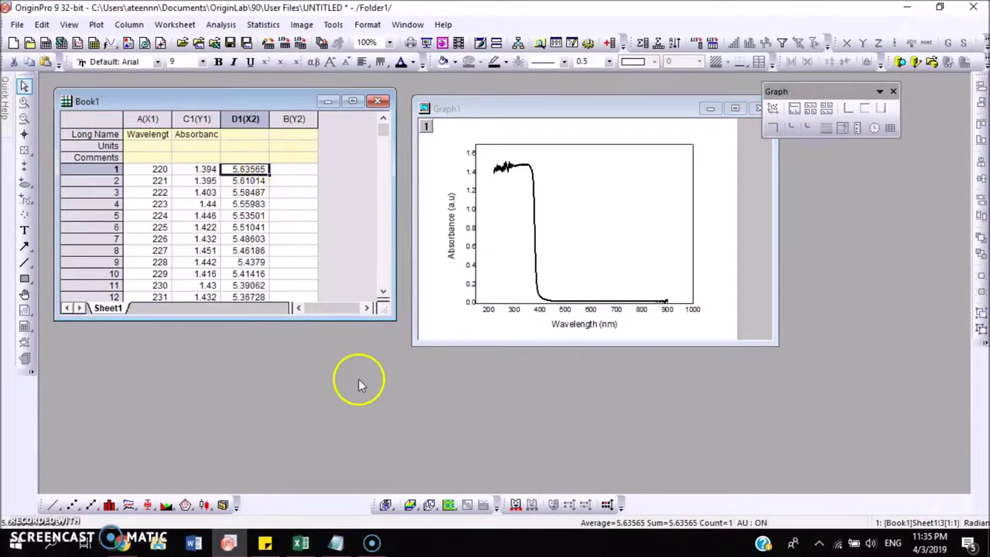
# Step: Copy the (αhv)² values in R4:R684 from Excel and paste them into the B(Y2) column of Book1 in OriginPro
pyautogui.click(300, 543)
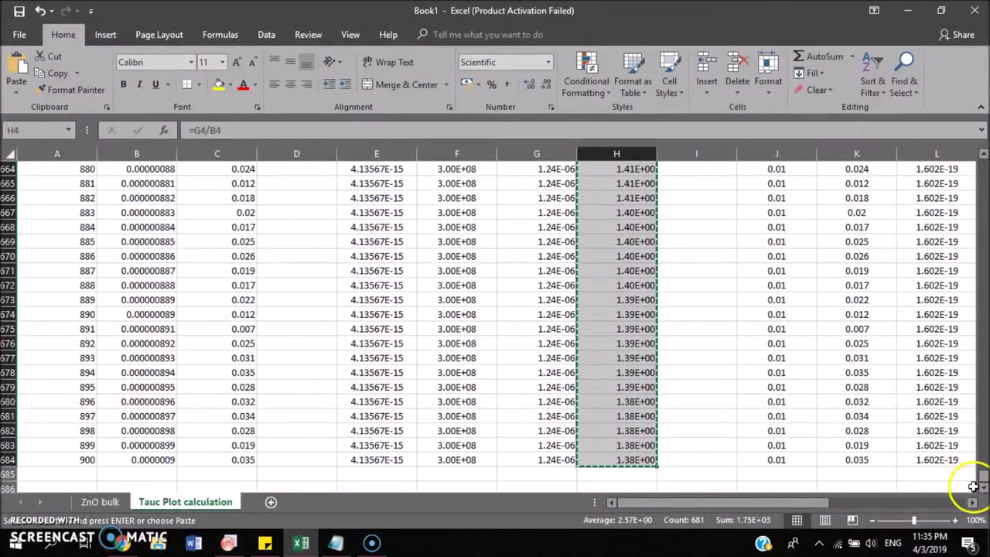
pyautogui.moveTo(810, 508); pyautogui.dragTo(939, 508)
pyautogui.moveTo(978, 474); pyautogui.dragTo(982, 165)
pyautogui.moveTo(857, 169); pyautogui.dragTo(889, 465)
pyautogui.moveTo(866, 550); pyautogui.dragTo(874, 466)
pyautogui.hotkey('ctrl', 'c')
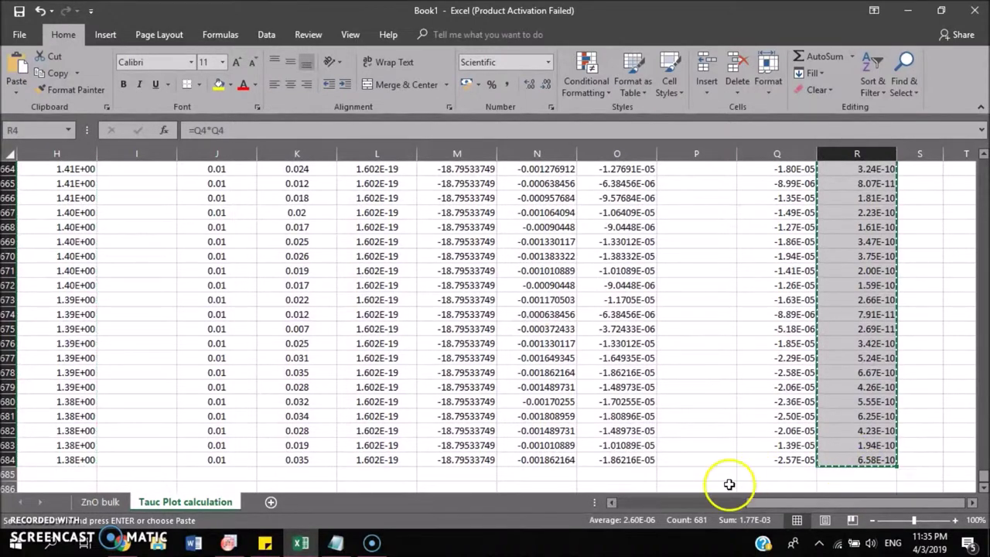
pyautogui.click(228, 542)
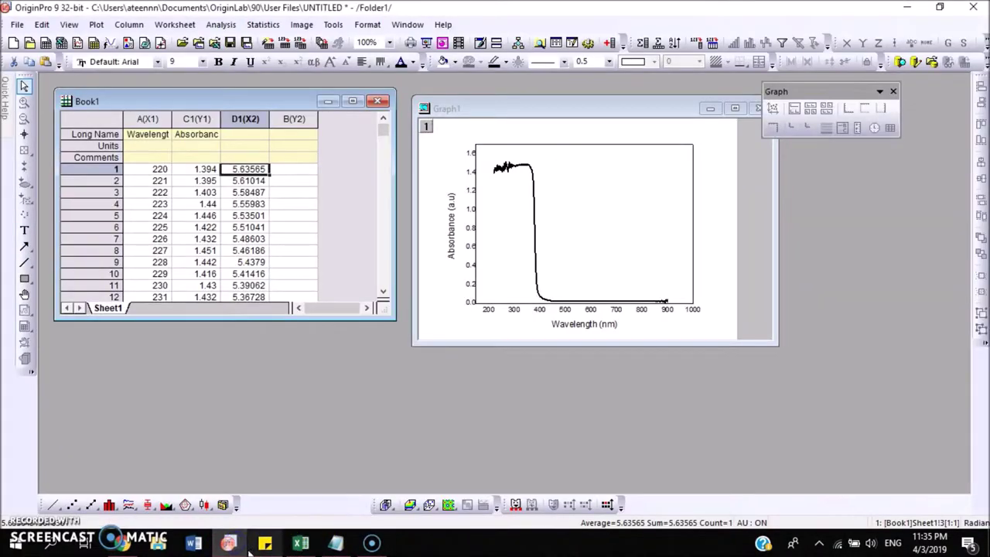
pyautogui.click(286, 169)
pyautogui.hotkey('ctrl', 'v')
# Step: Widen the B(Y2) column, plot D1(X2) and B(Y2) as a line graph, and maximize the new graph window
pyautogui.moveTo(316, 123); pyautogui.dragTo(334, 124)
pyautogui.moveTo(247, 120); pyautogui.dragTo(302, 120)
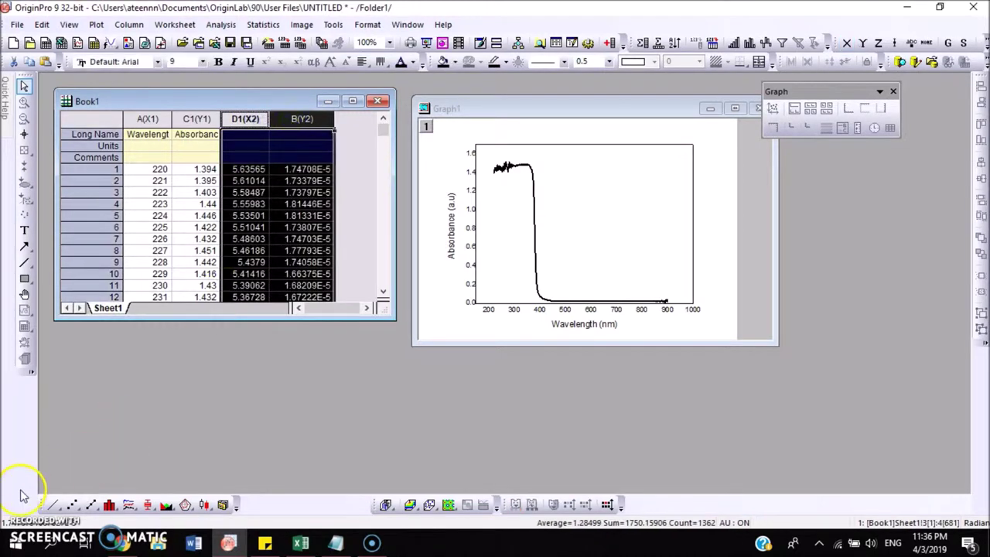
pyautogui.click(53, 505)
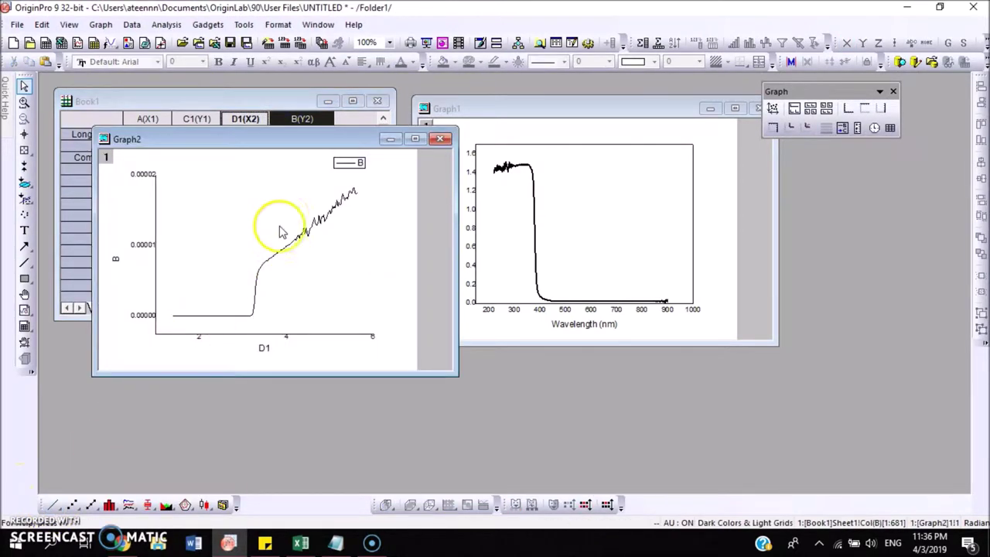
pyautogui.moveTo(282, 137); pyautogui.dragTo(289, 137)
pyautogui.click(420, 139)
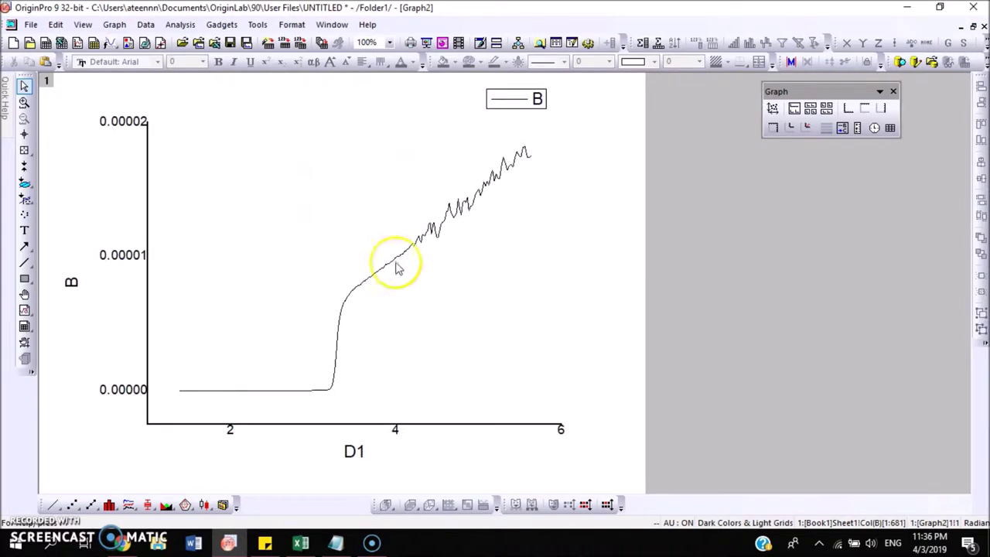
# Step: Replace the X-axis title of the new graph with "Energy (eV)"
pyautogui.doubleClick(353, 453)
pyautogui.moveTo(331, 455); pyautogui.dragTo(382, 456)
pyautogui.write('E')
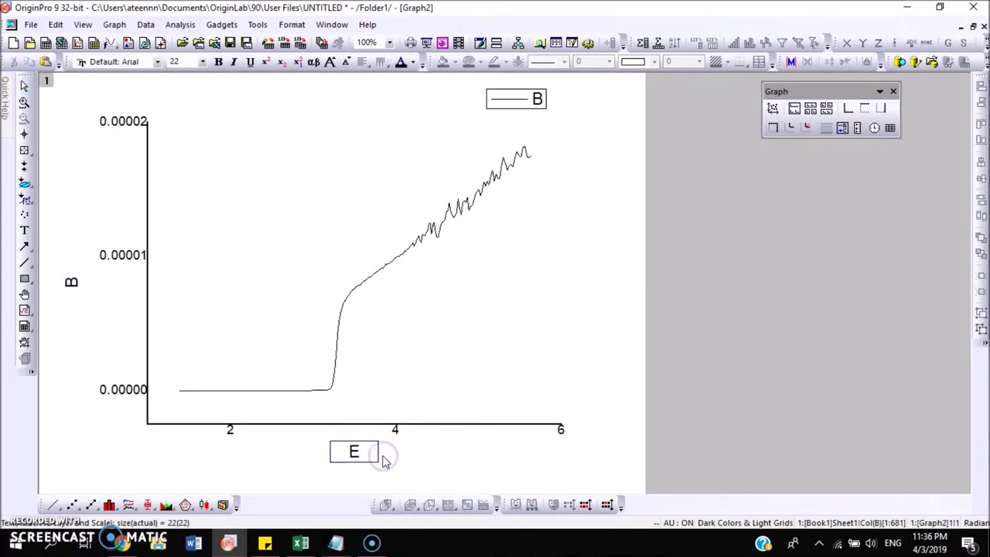
pyautogui.write('nergy (eV)')
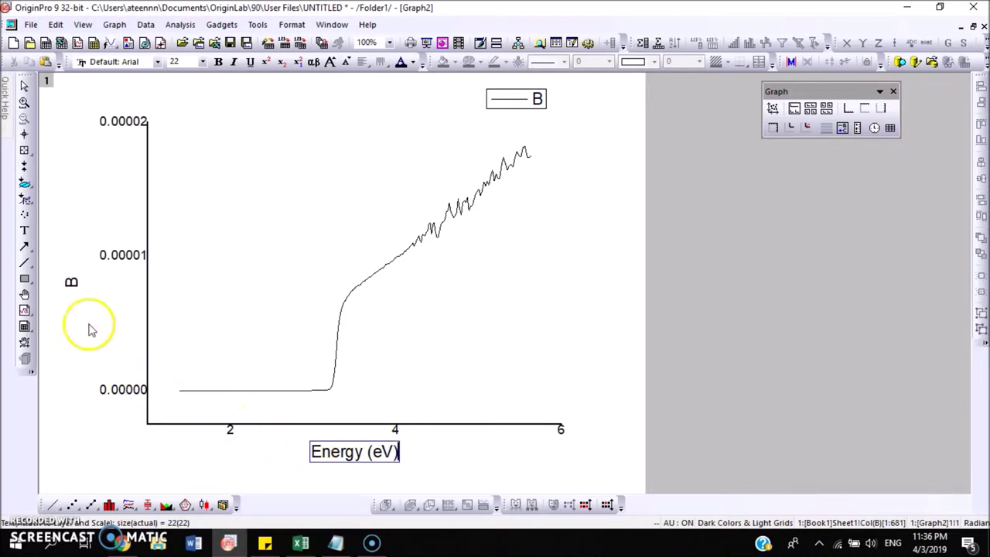
# Step: Replace the Y-axis title with (αhv)², using the Greek letter alpha and a superscript 2
pyautogui.doubleClick(71, 282)
pyautogui.moveTo(49, 282); pyautogui.dragTo(110, 286)
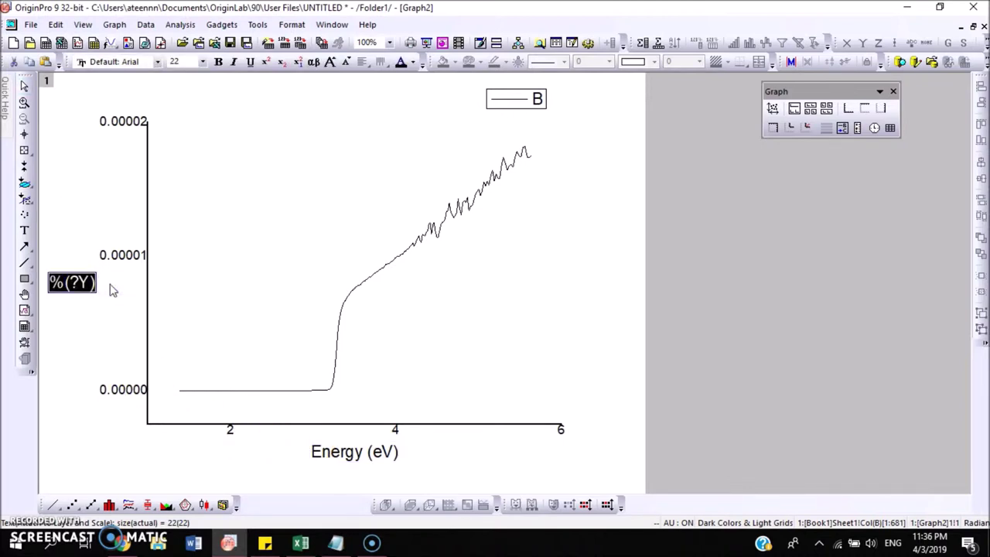
pyautogui.write('(')
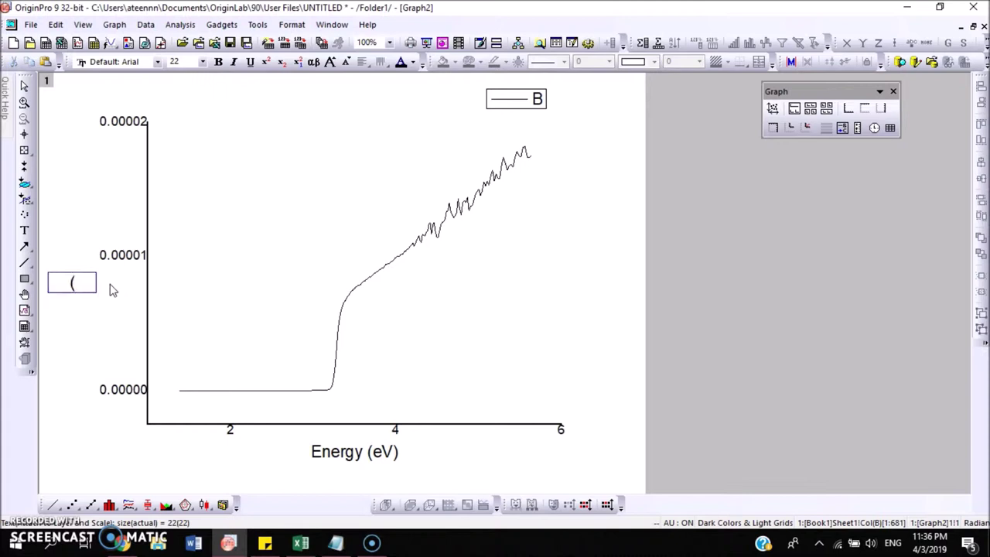
pyautogui.write('a')
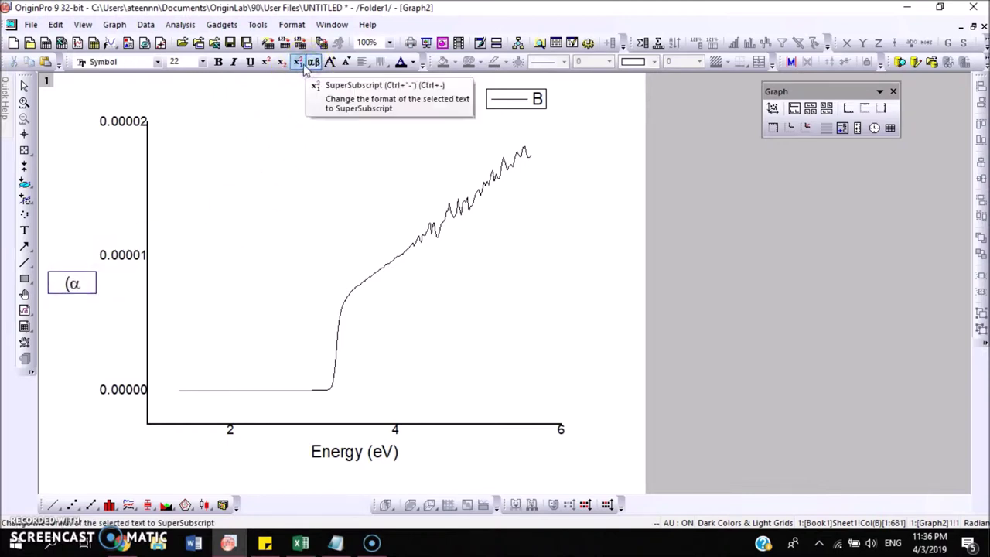
pyautogui.click(310, 63)
pyautogui.click(238, 172)
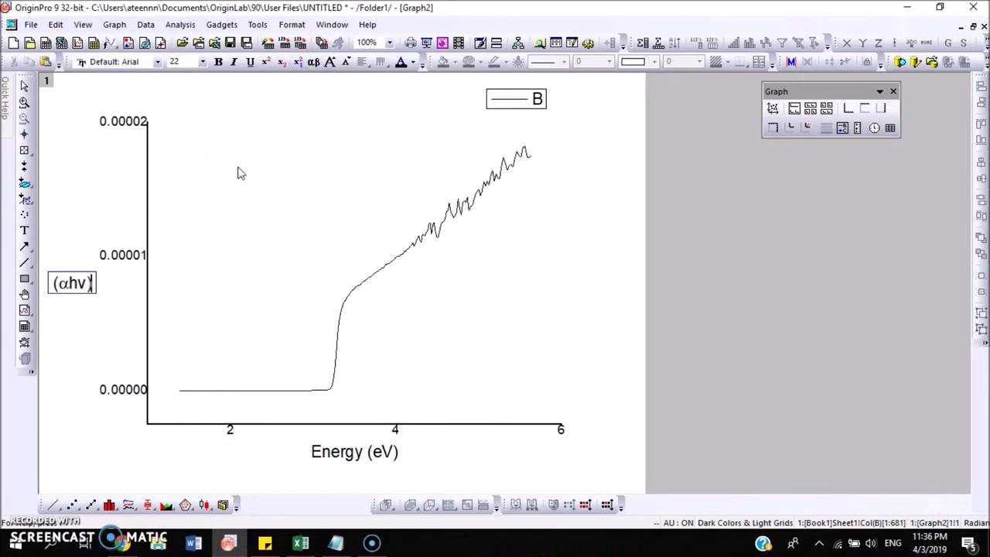
pyautogui.click(266, 65)
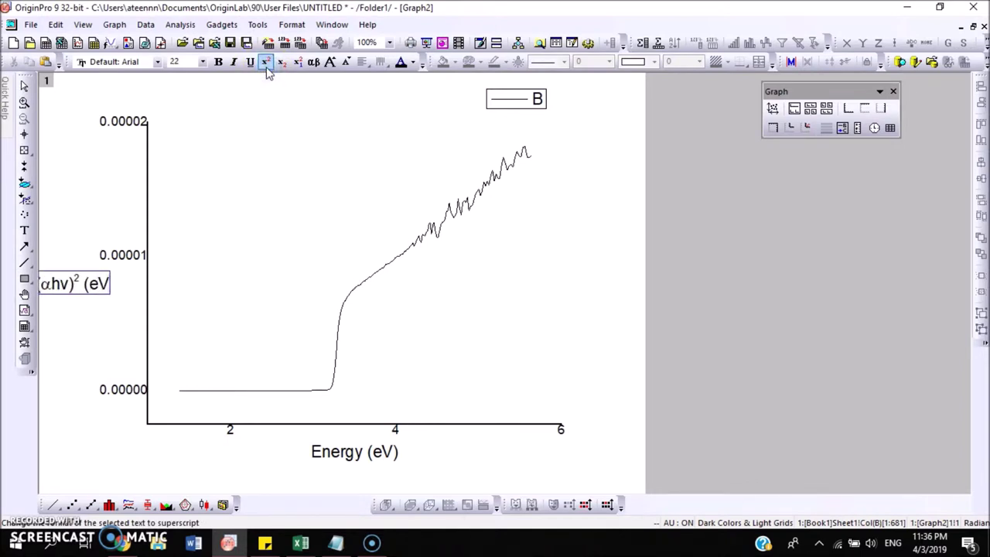
# Step: Complete the Y-axis title with the unit (eV cm⁻¹)², formatting the -1 and the 2 as superscripts
pyautogui.write('cm')
pyautogui.click(265, 64)
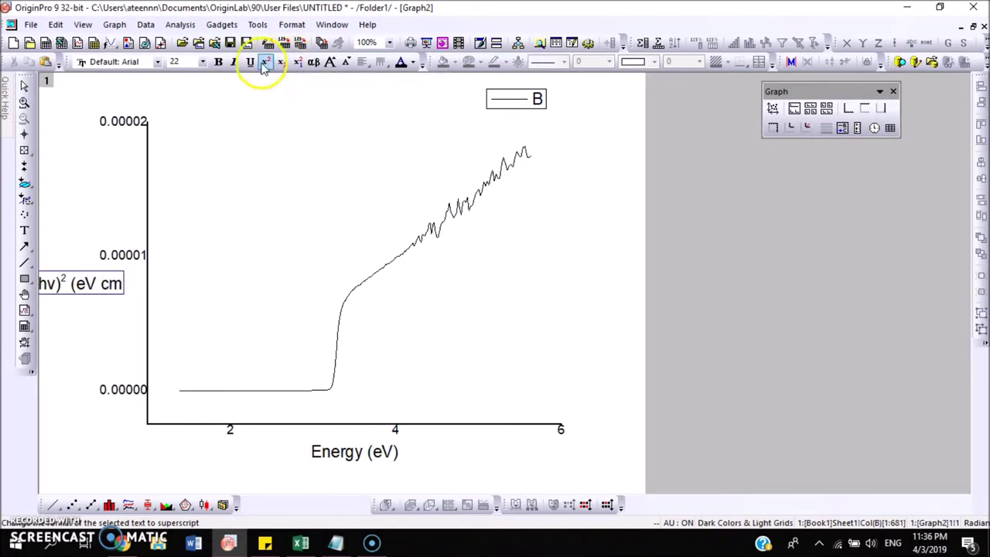
pyautogui.write('-1')
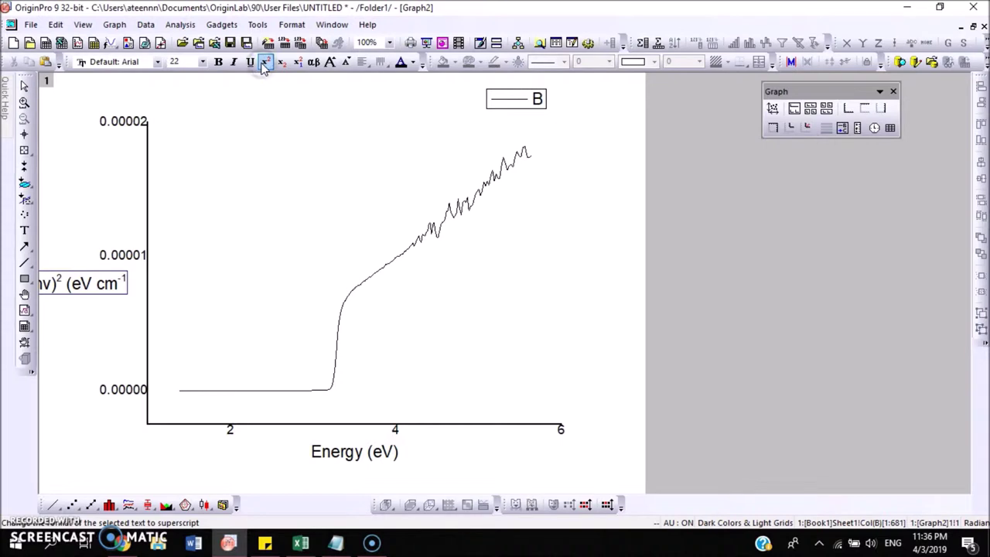
pyautogui.write(')')
pyautogui.click(265, 65)
pyautogui.write('2')
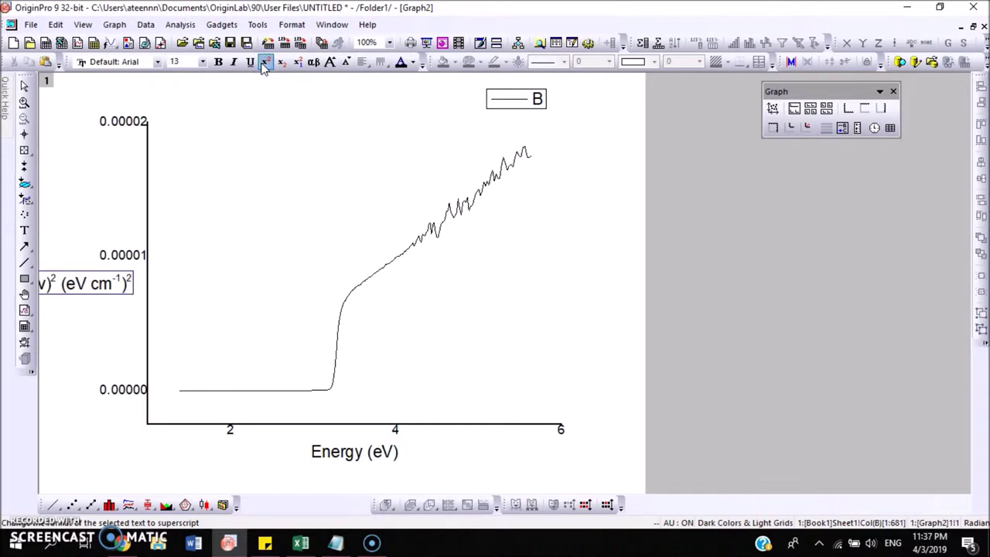
pyautogui.click(87, 246)
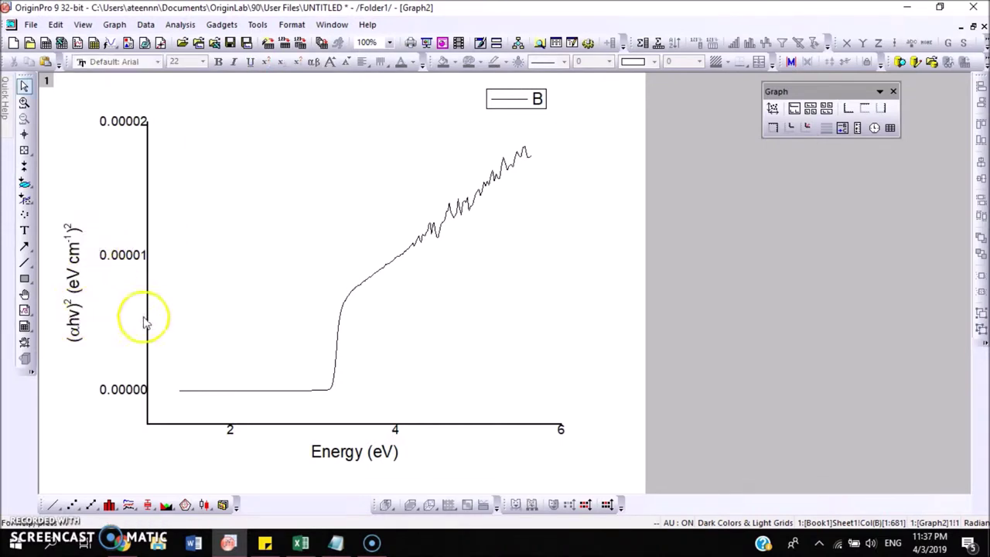
# Step: Try starting the Y-axis scale at 0 and at -1E-5
pyautogui.doubleClick(137, 391)
pyautogui.click(372, 166)
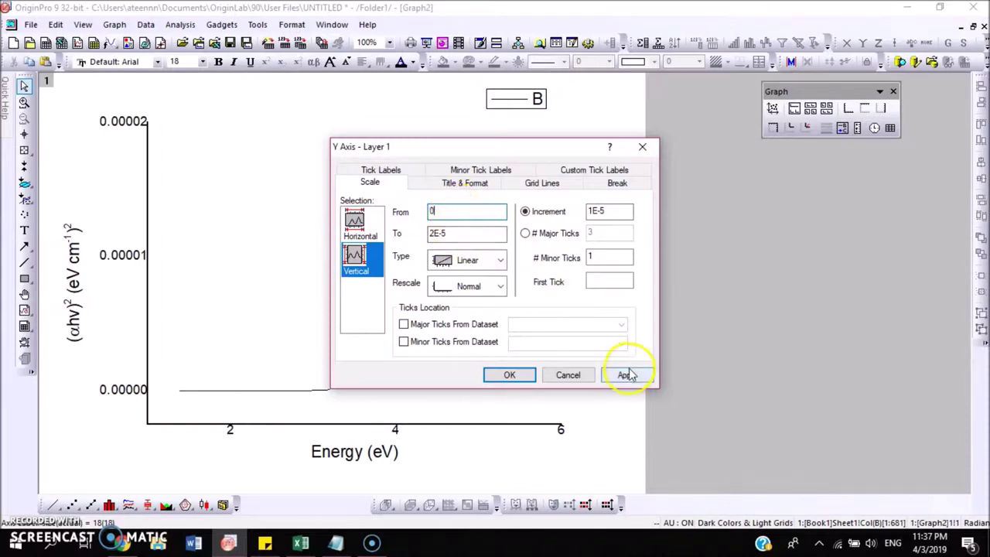
pyautogui.click(629, 374)
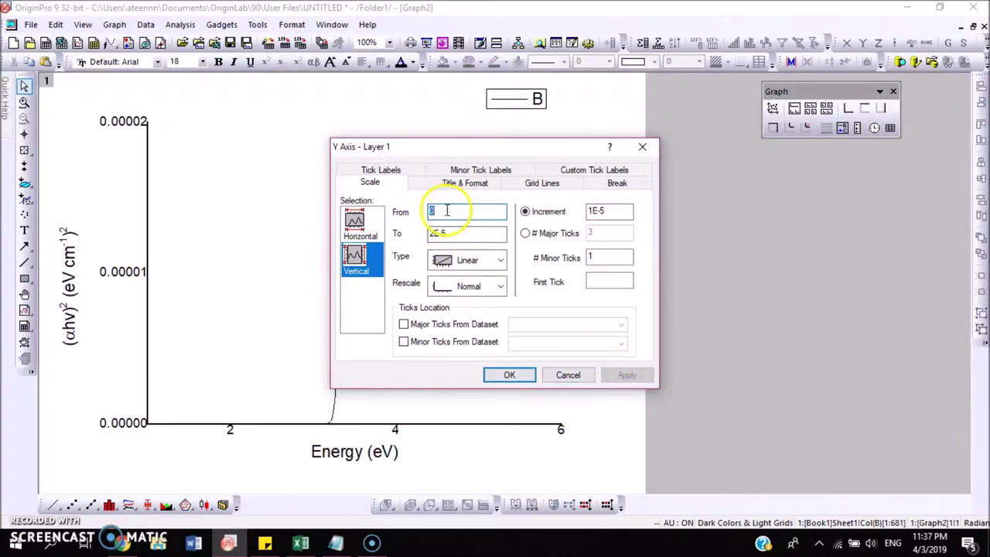
pyautogui.click(509, 374)
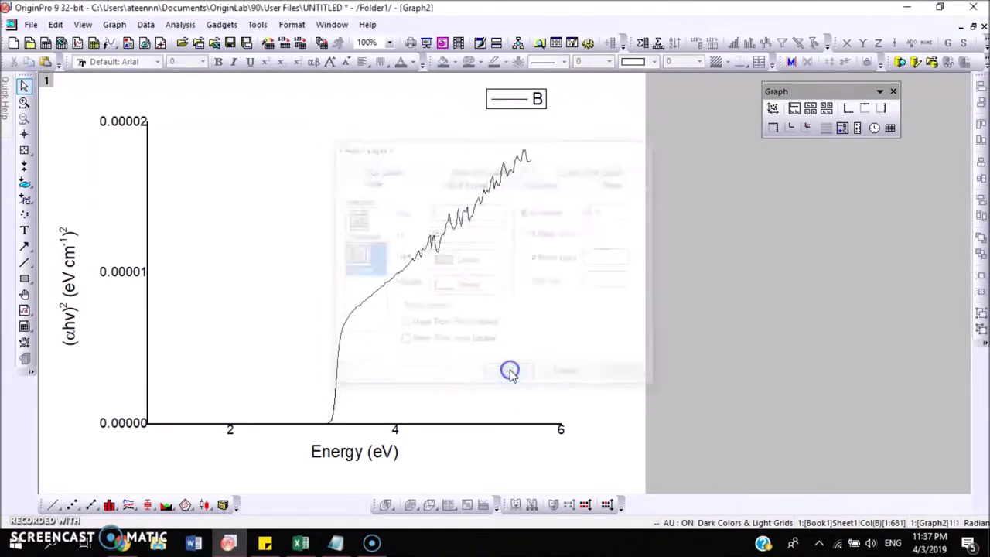
pyautogui.doubleClick(133, 424)
pyautogui.click(378, 169)
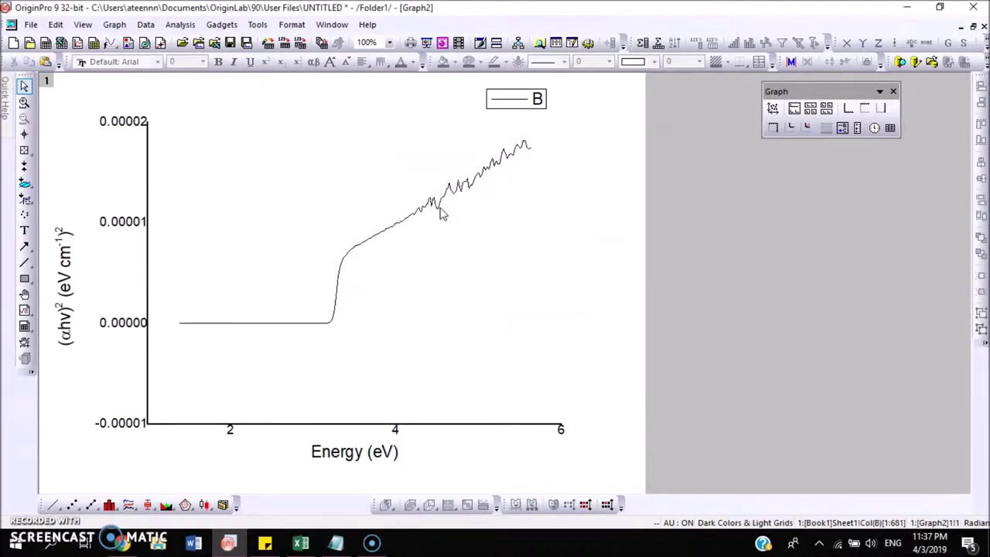
# Step: Set the Y-axis scale to start half a major tick interval below zero
pyautogui.doubleClick(110, 423)
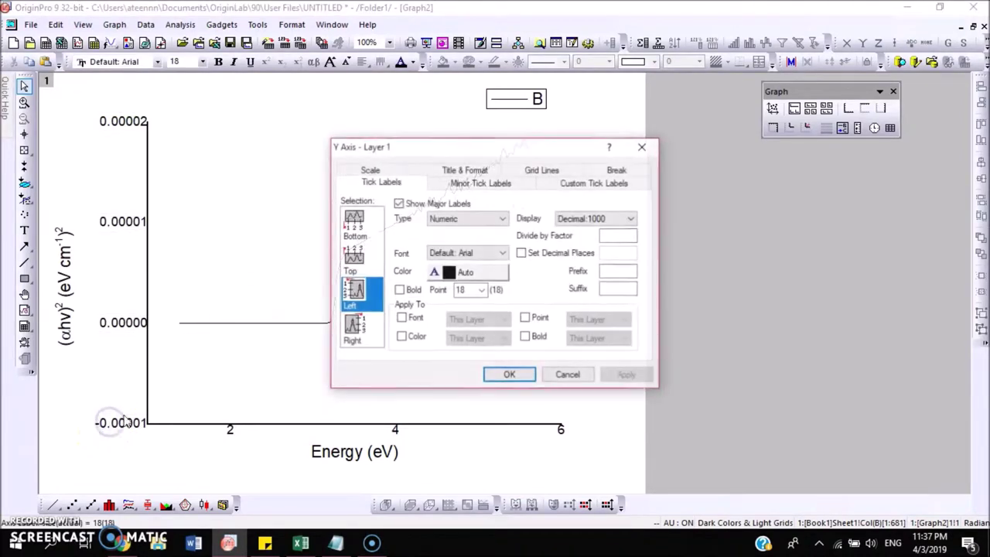
pyautogui.click(369, 170)
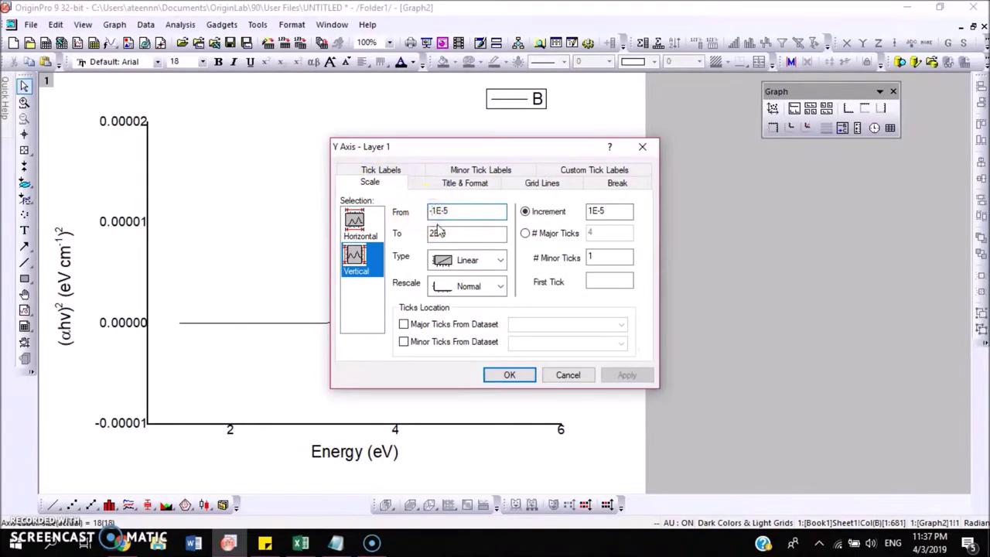
pyautogui.press('Return')
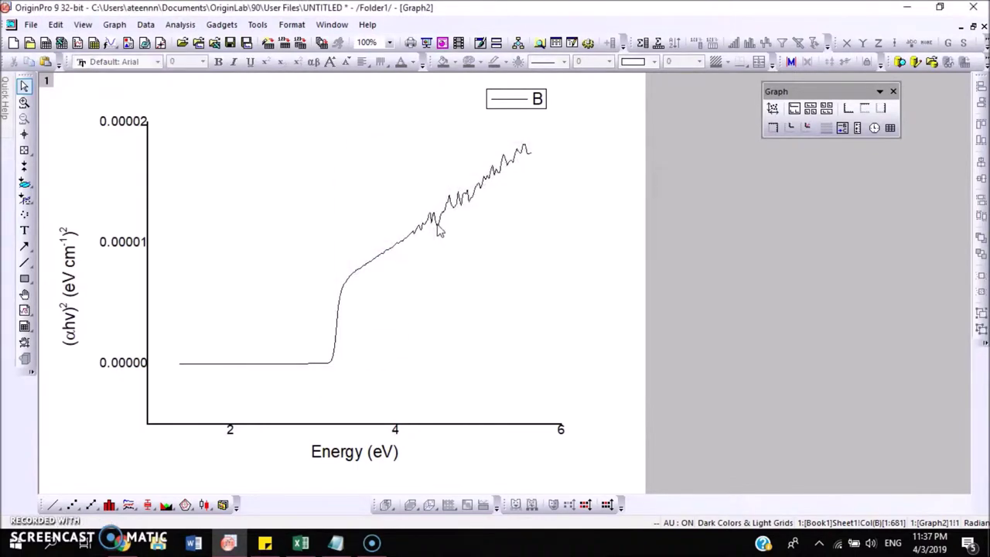
# Step: Set the X-axis scale to end at 5 with an increment of 1
pyautogui.doubleClick(394, 425)
pyautogui.click(370, 162)
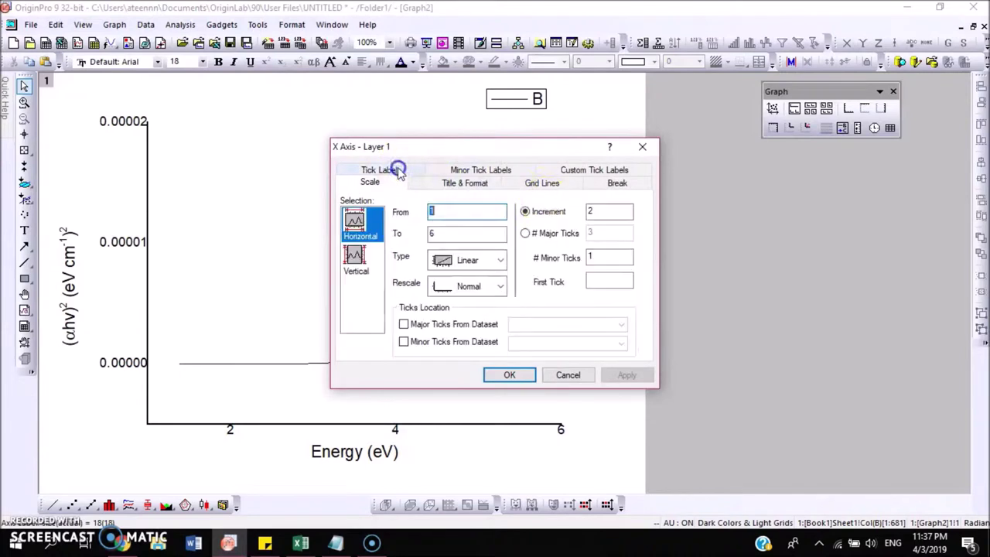
pyautogui.click(442, 232)
pyautogui.moveTo(454, 156); pyautogui.dragTo(556, 190)
pyautogui.doubleClick(700, 245)
pyautogui.write('1')
pyautogui.click(728, 409)
pyautogui.click(610, 409)
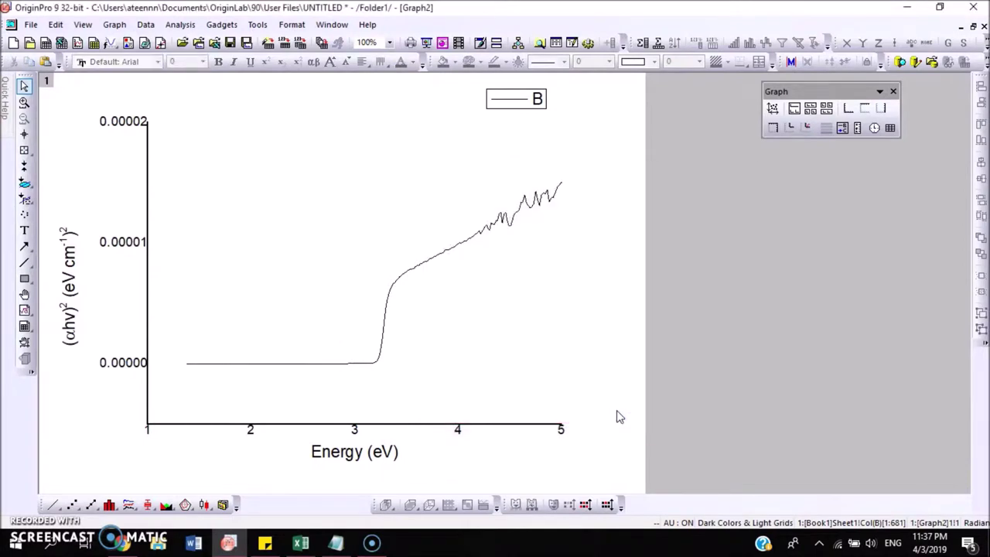